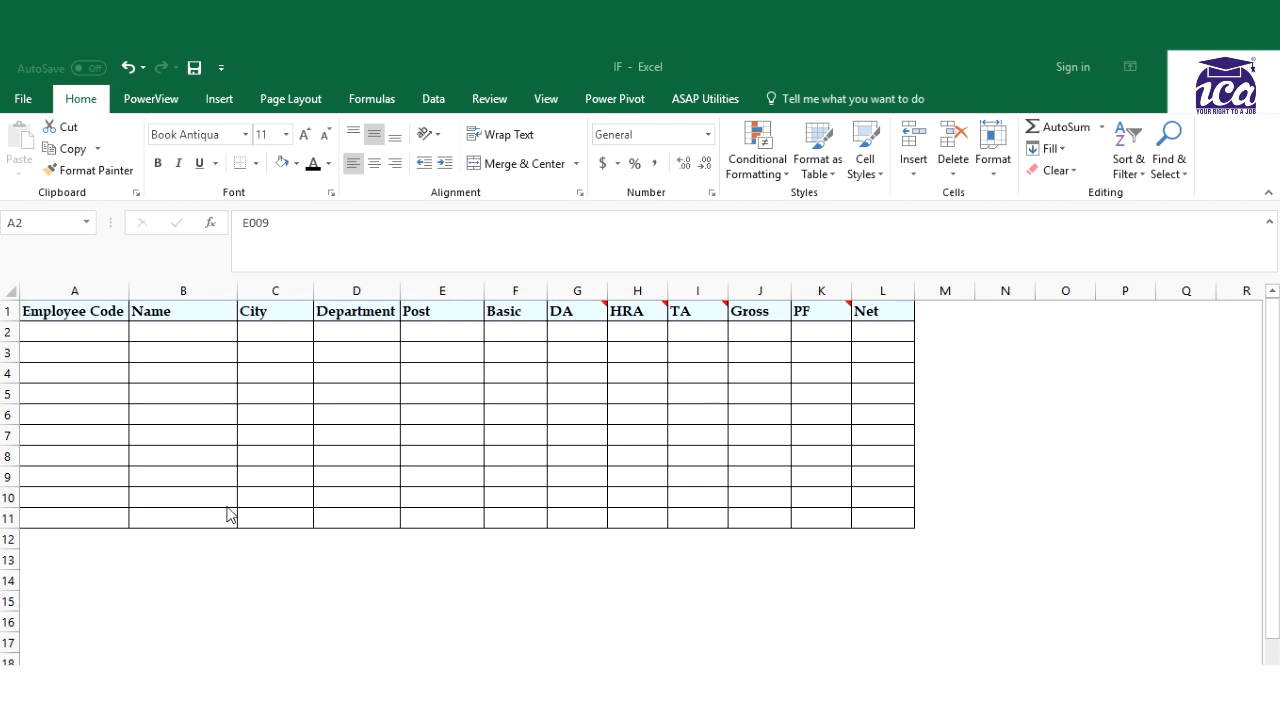
- Apply the black font colour to the employee data in A2:L11 so the hidden values show
drag(62, 330, 396, 440)
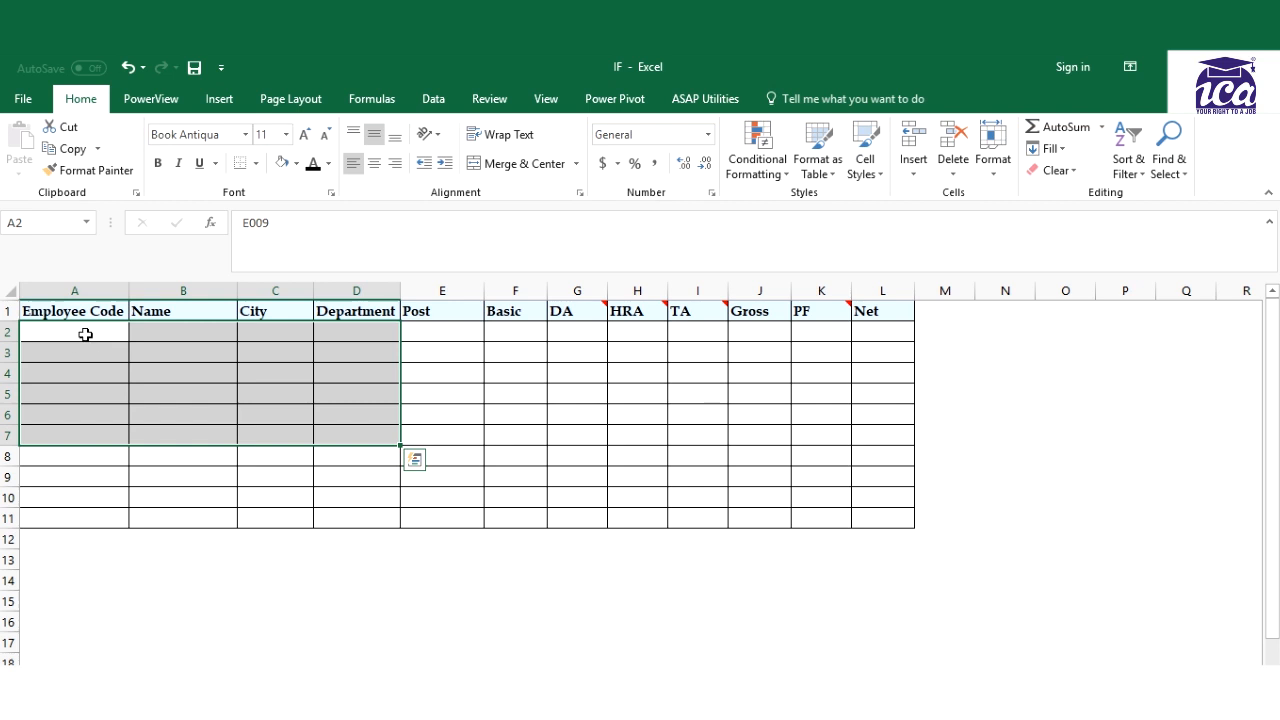
drag(80, 336, 871, 517)
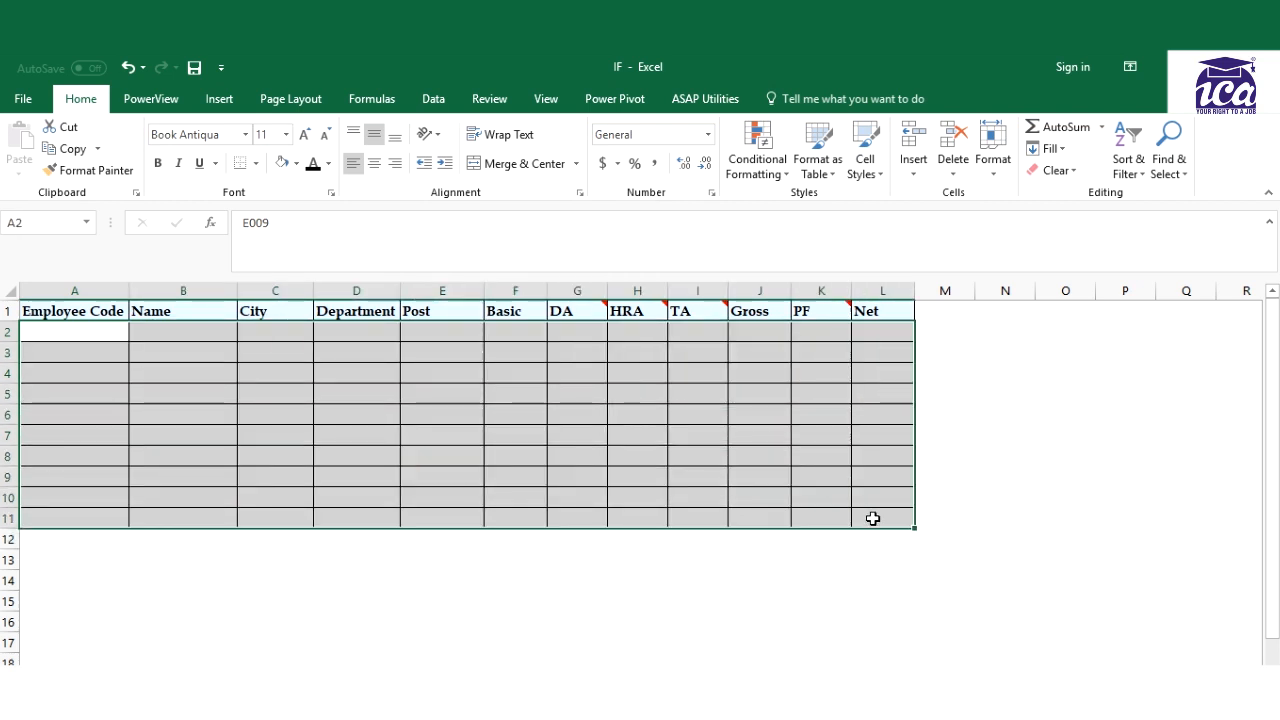
click(310, 163)
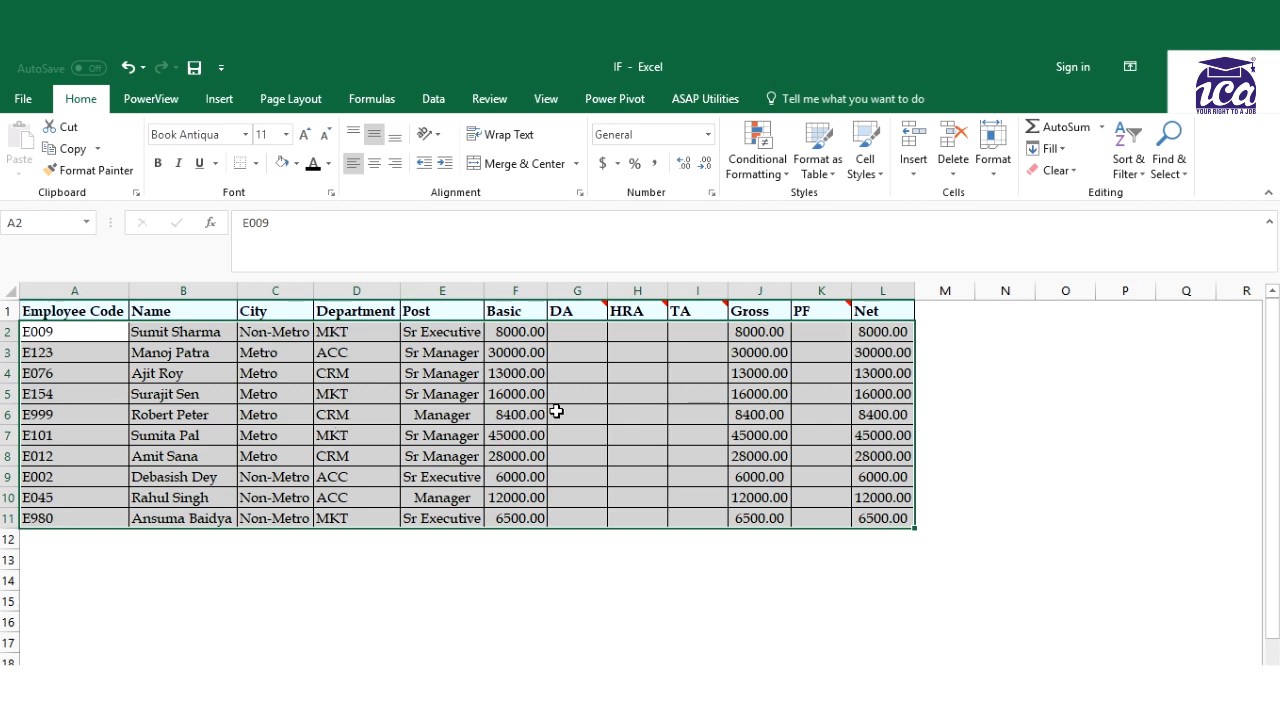
- Examine the empty DA, HRA and TA columns and read the note on the DA header
click(570, 355)
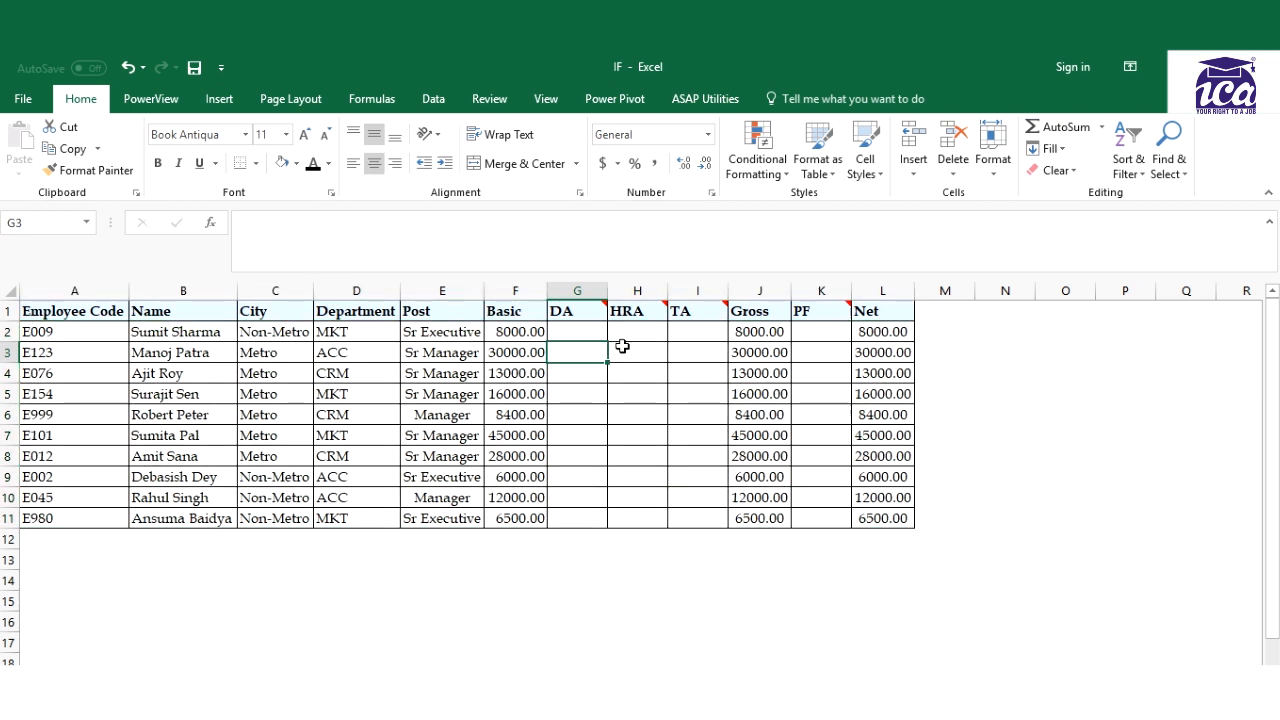
click(630, 350)
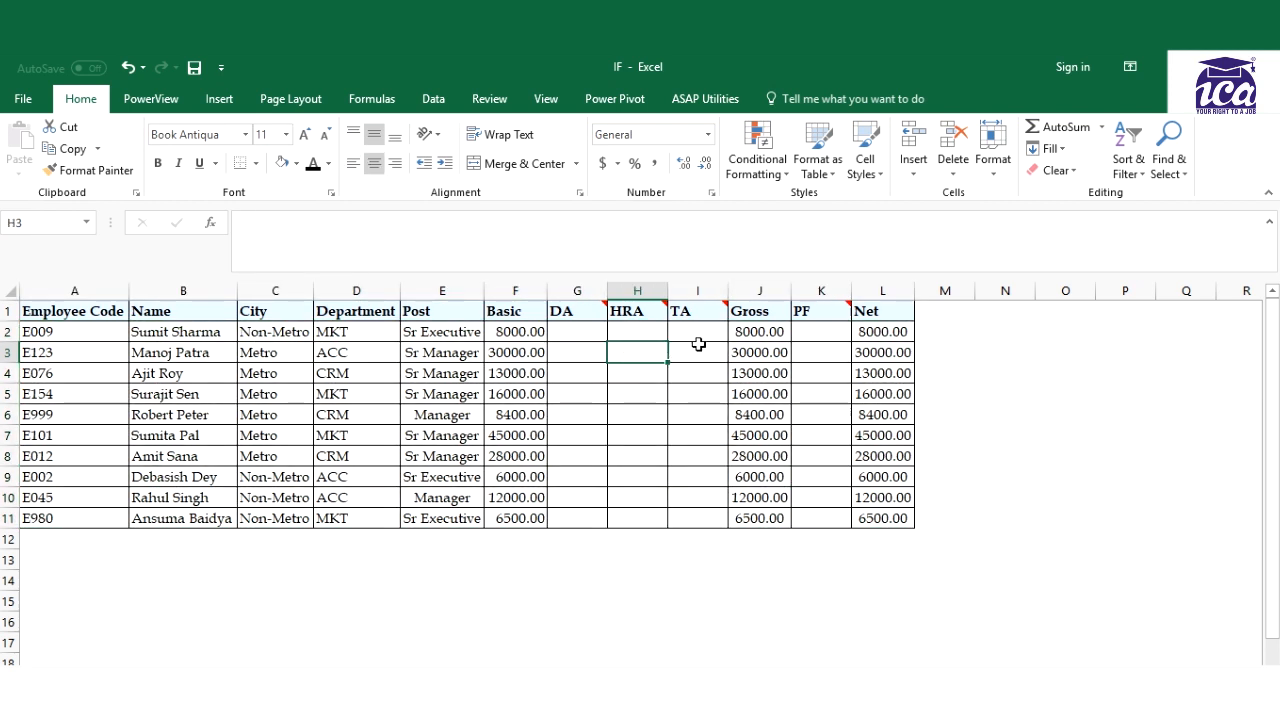
click(698, 346)
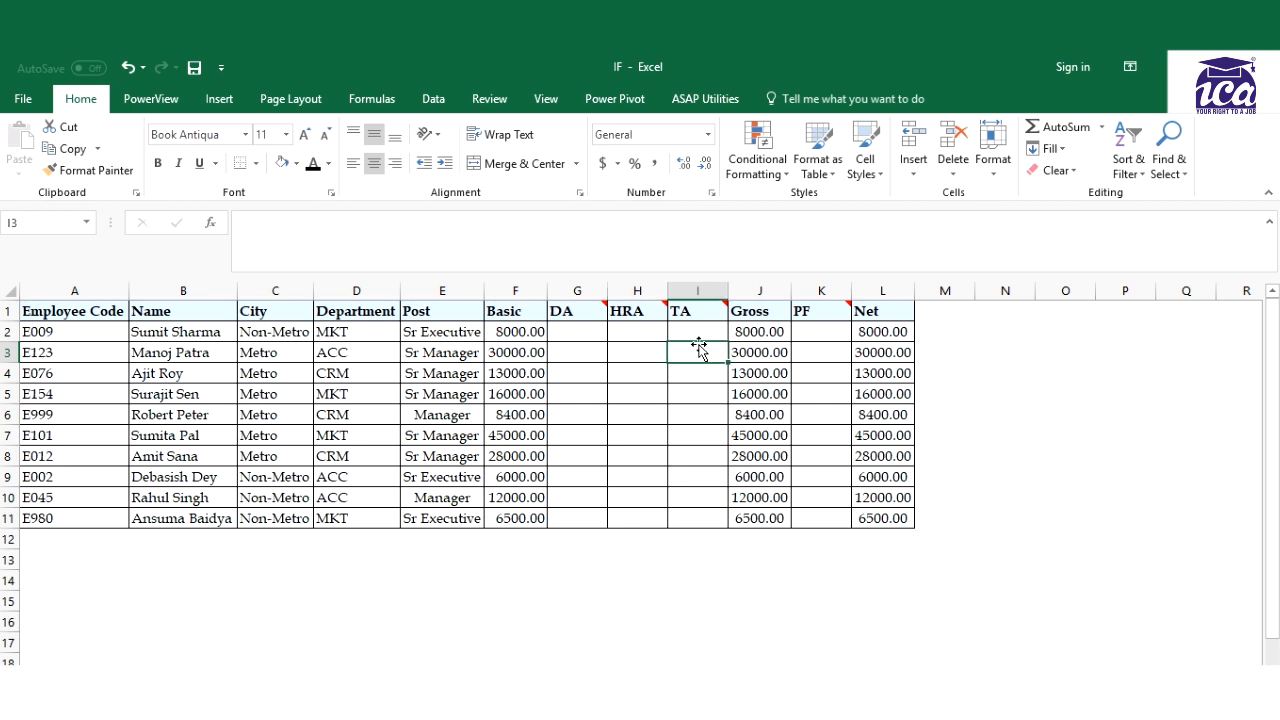
click(589, 330)
mouse_move(592, 316)
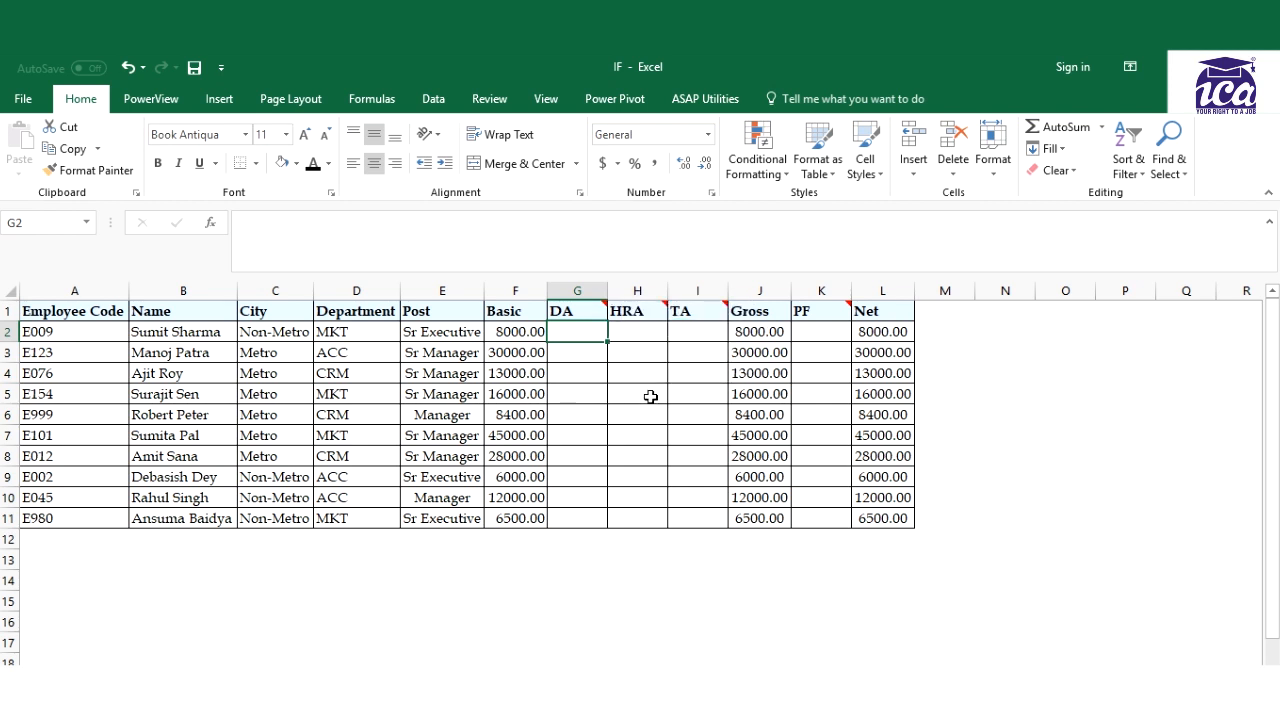
click(578, 352)
click(574, 333)
mouse_move(574, 313)
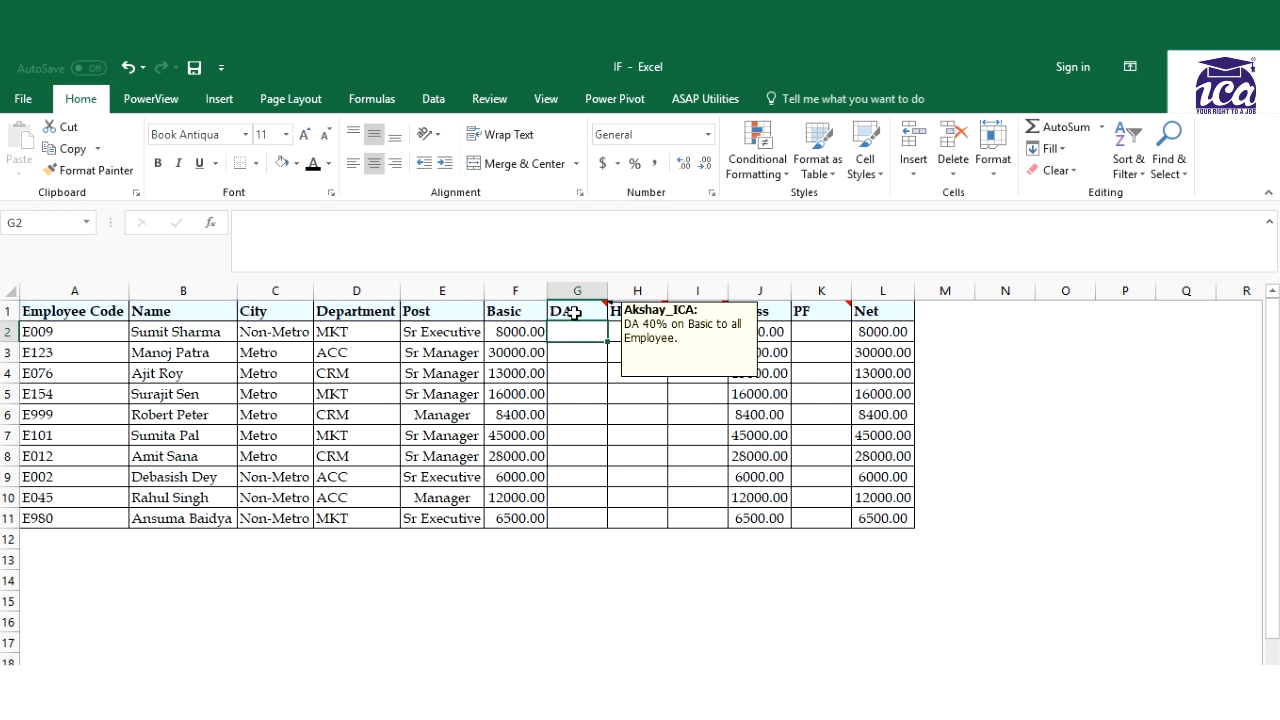
click(574, 313)
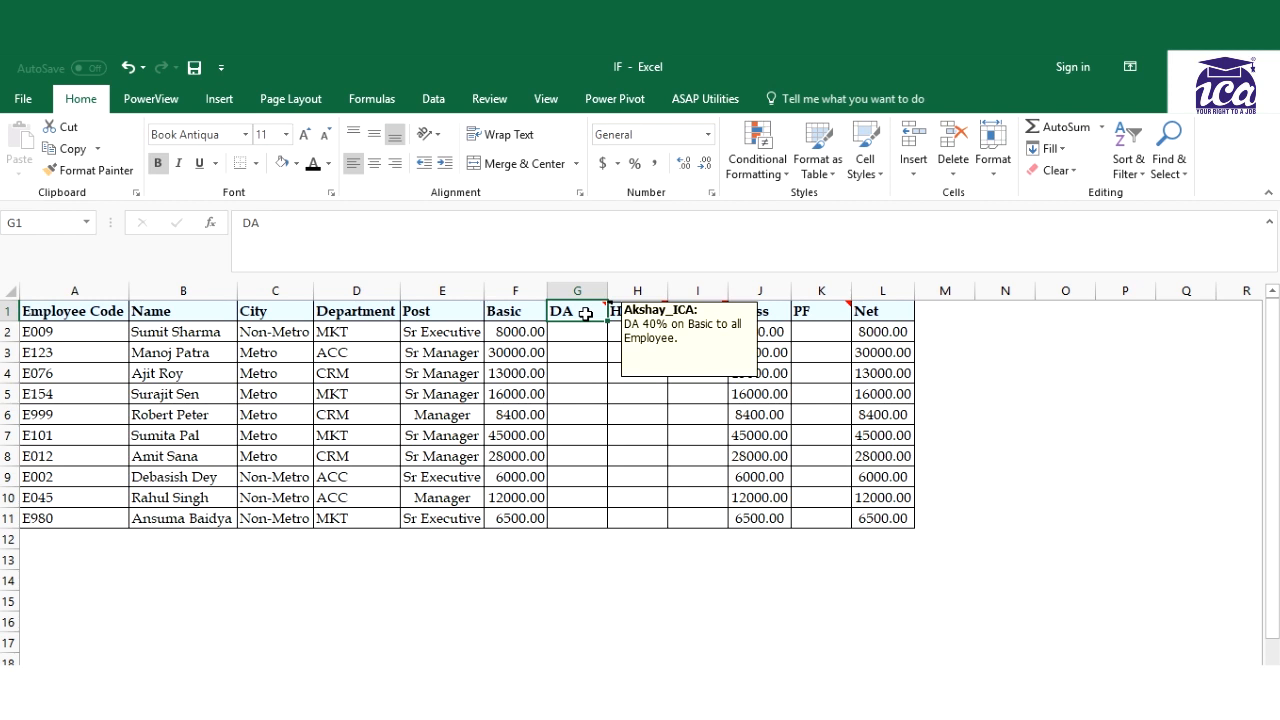
- Enter =F2*40% as the DA in G2 and fill the formula down to G11
click(585, 333)
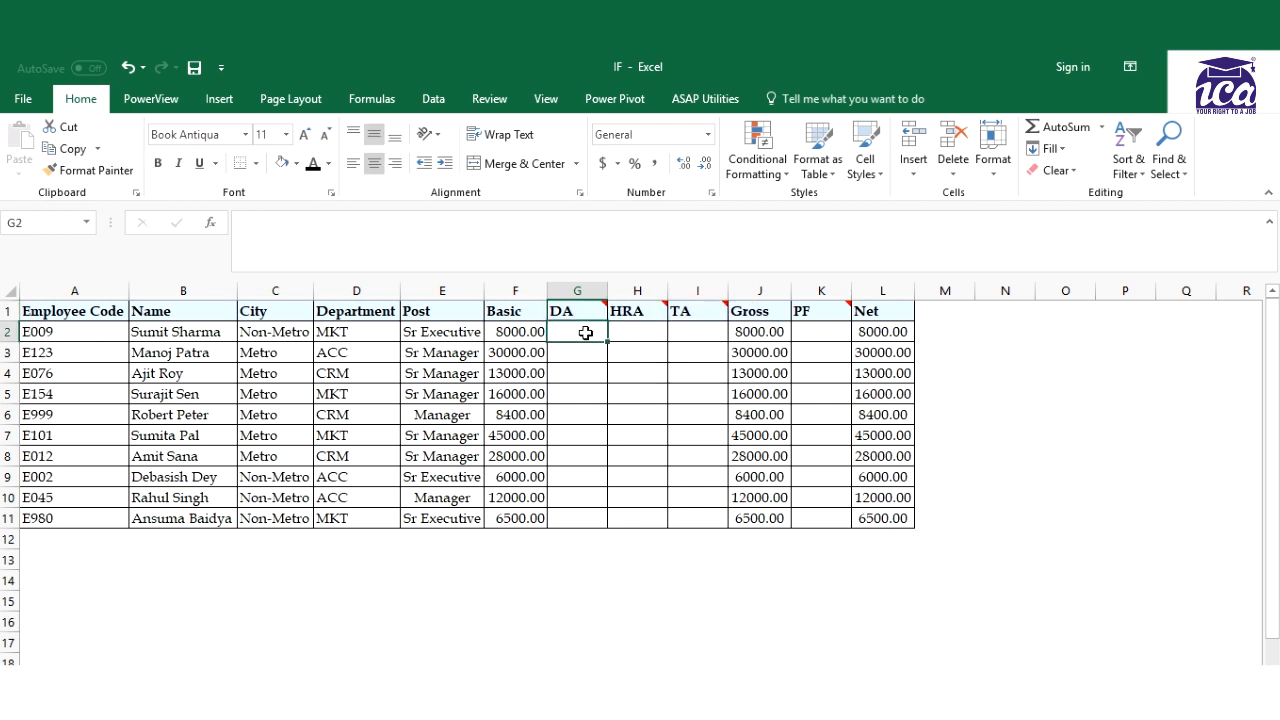
text(=)
key(Left)
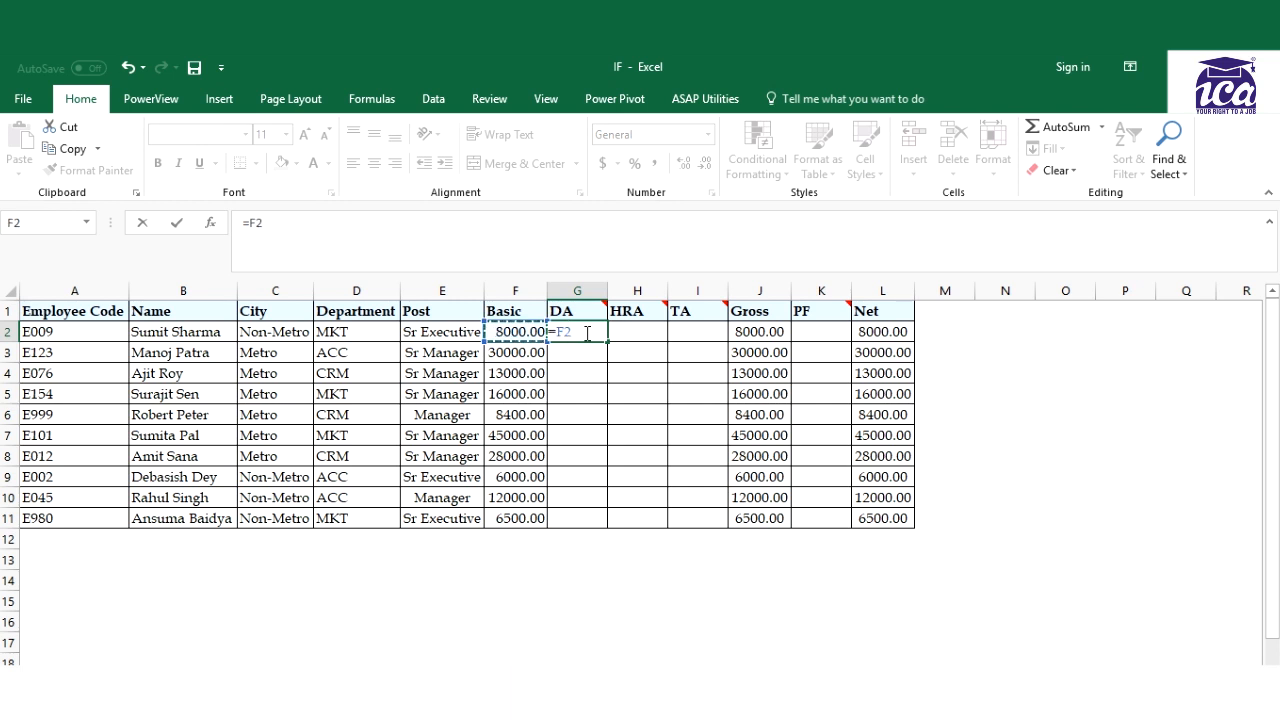
text(*40%)
key(ctrl+Return)
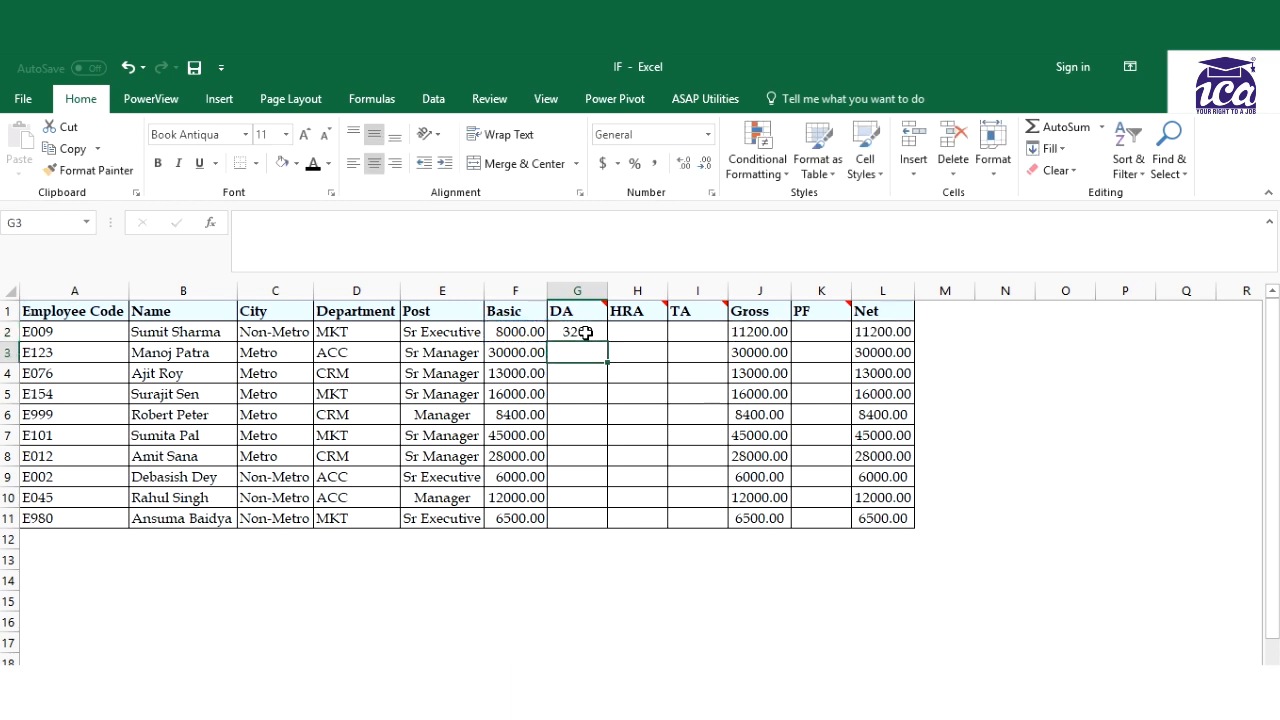
drag(608, 341, 604, 530)
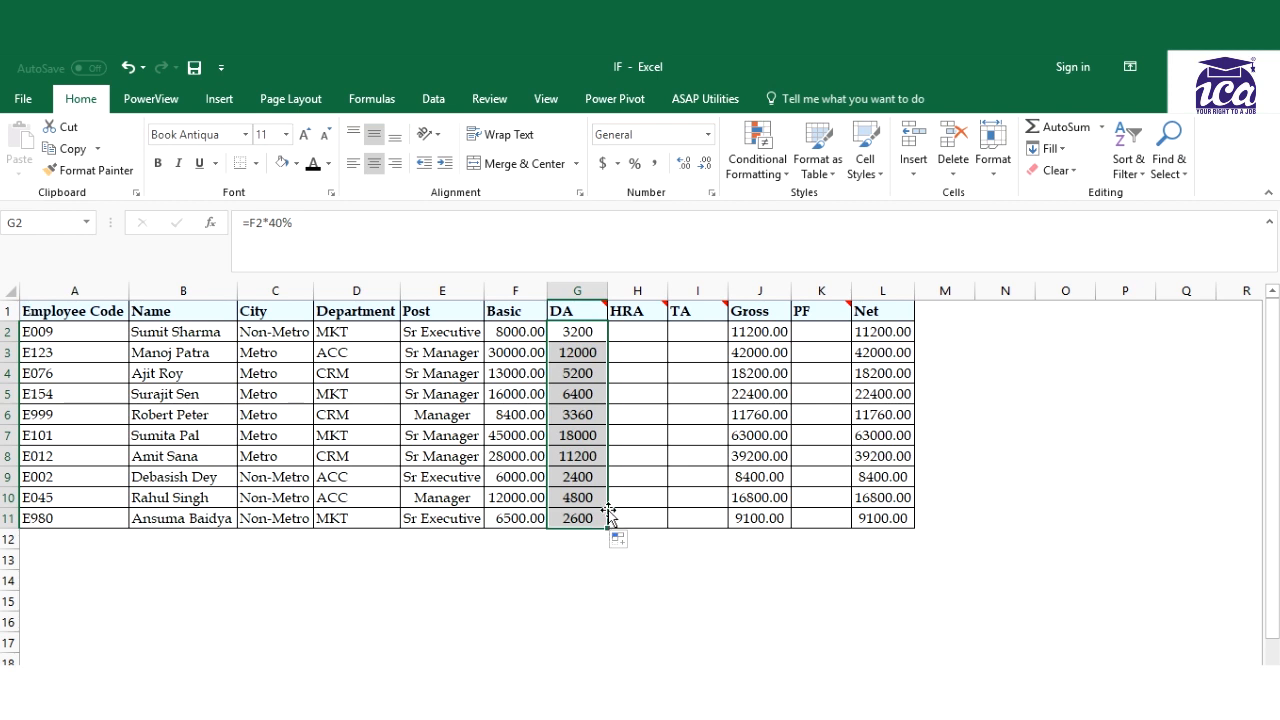
- Read the HRA header's note and start an IF formula in H2 that tests whether C2 equals "metro"
click(629, 333)
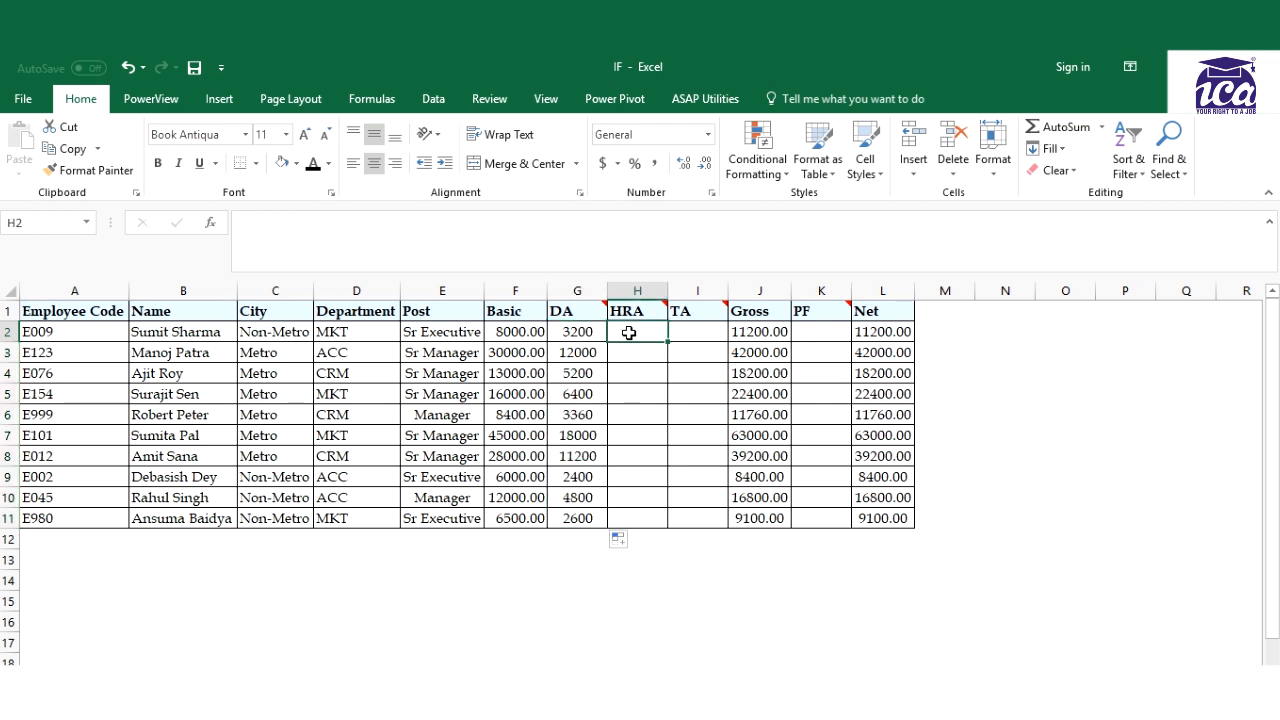
mouse_move(632, 312)
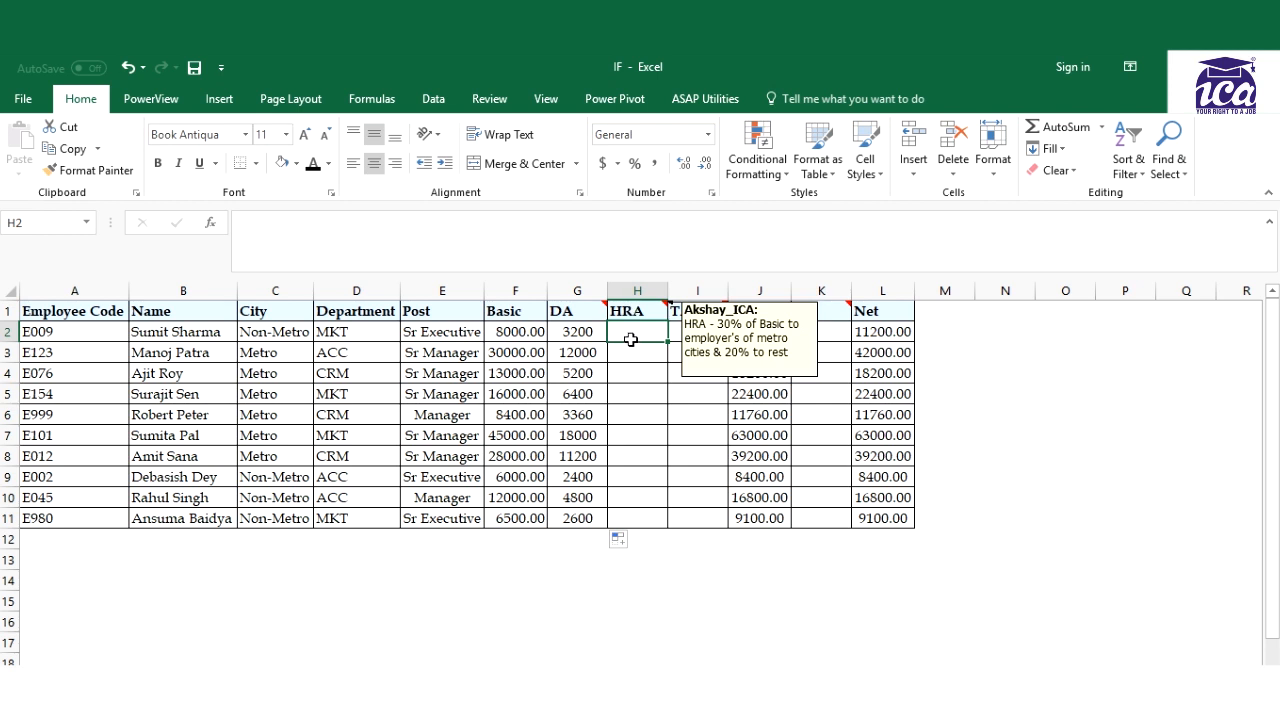
click(638, 360)
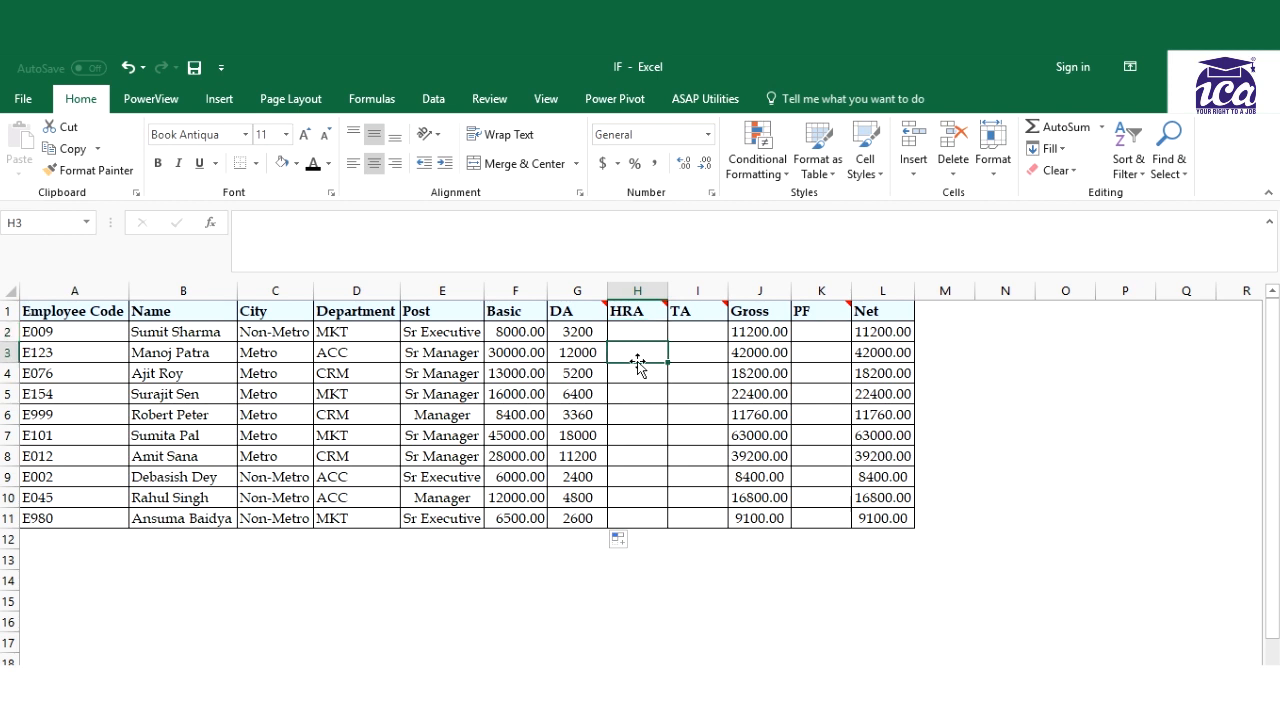
click(634, 331)
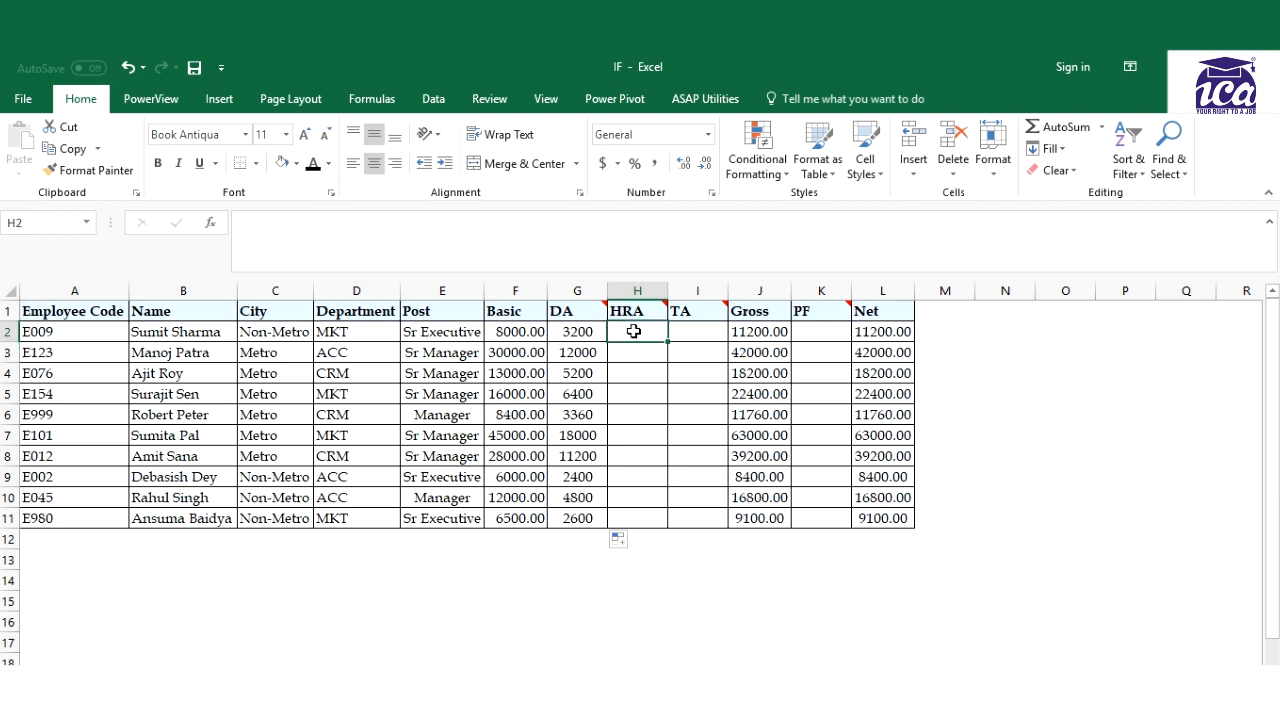
text(=if)
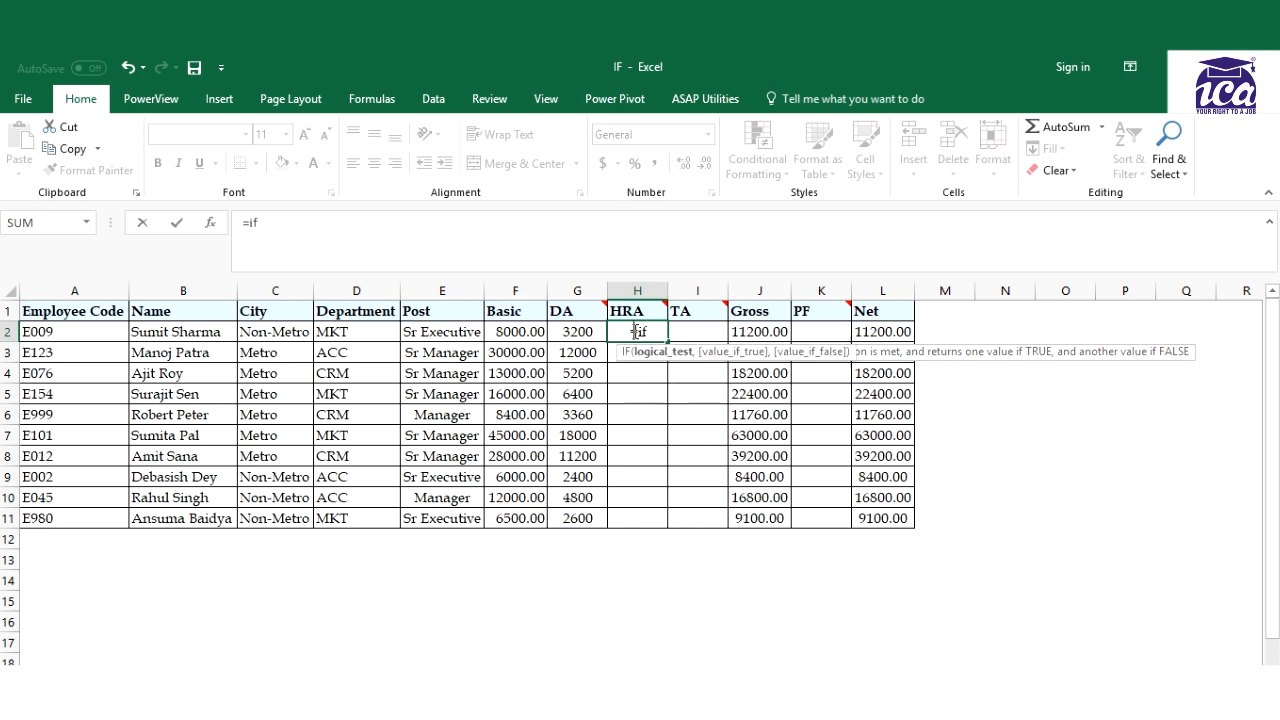
key(Tab)
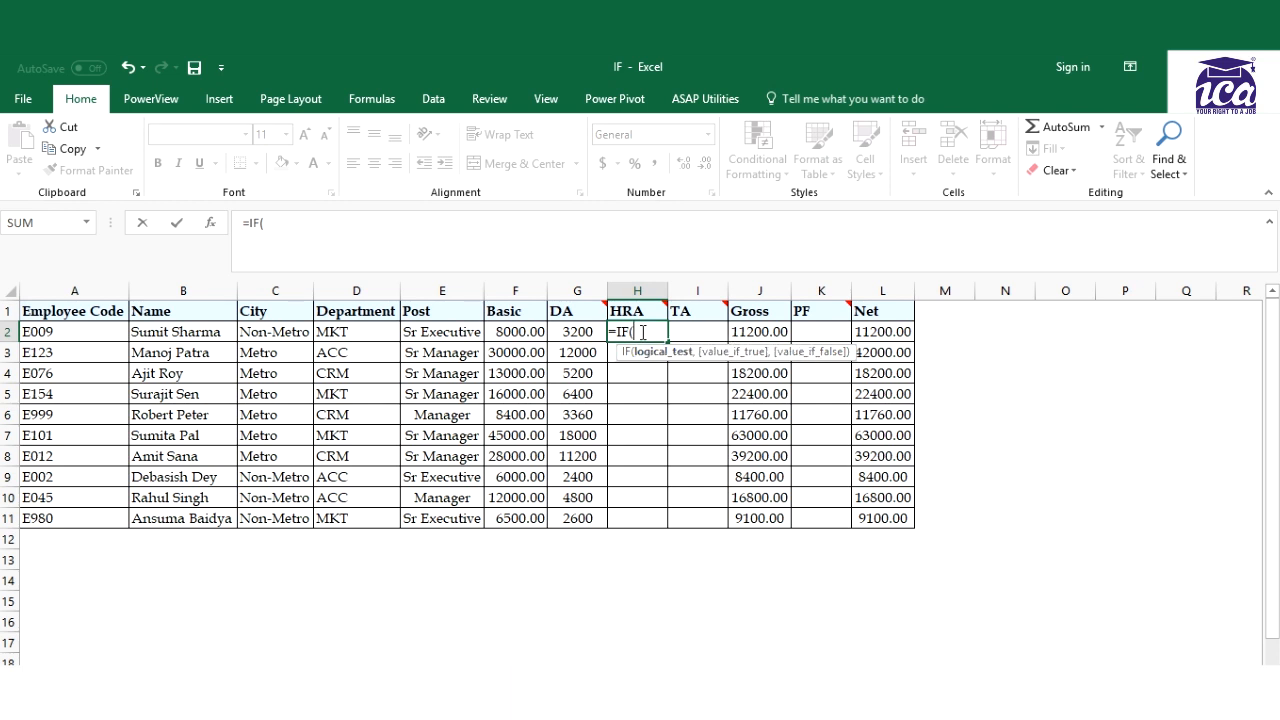
click(266, 331)
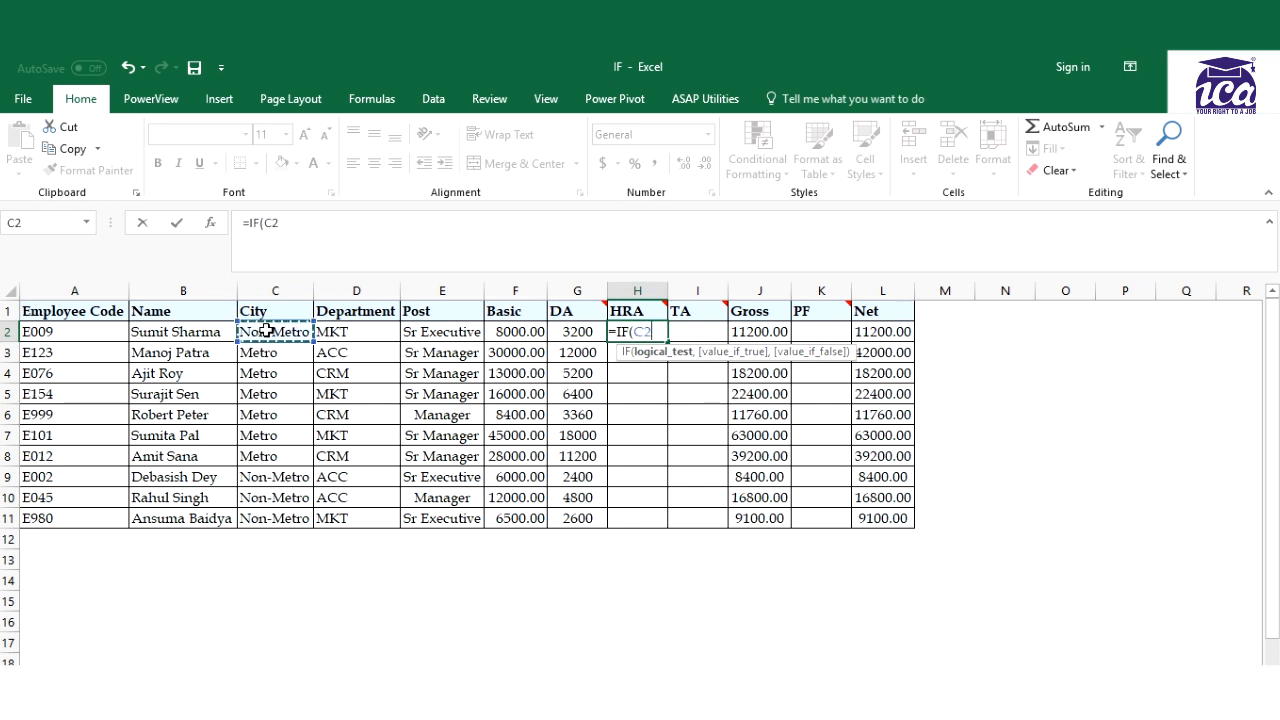
text(=")
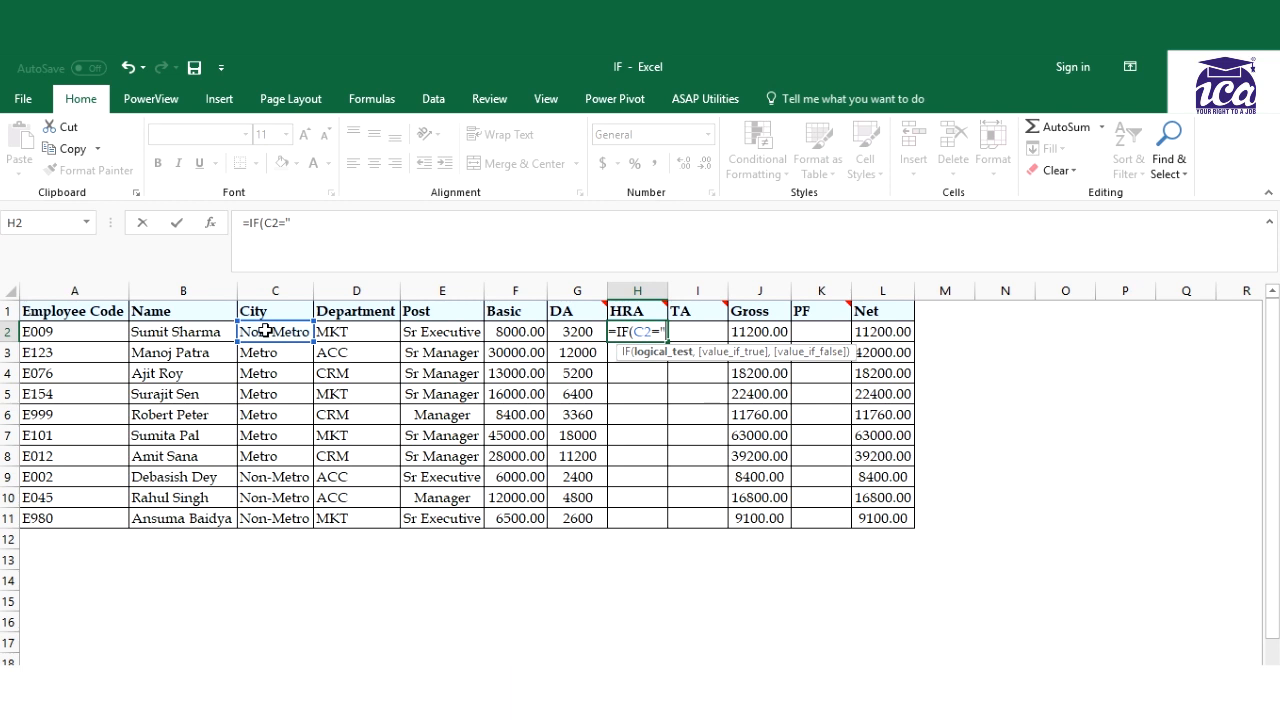
text(metro)
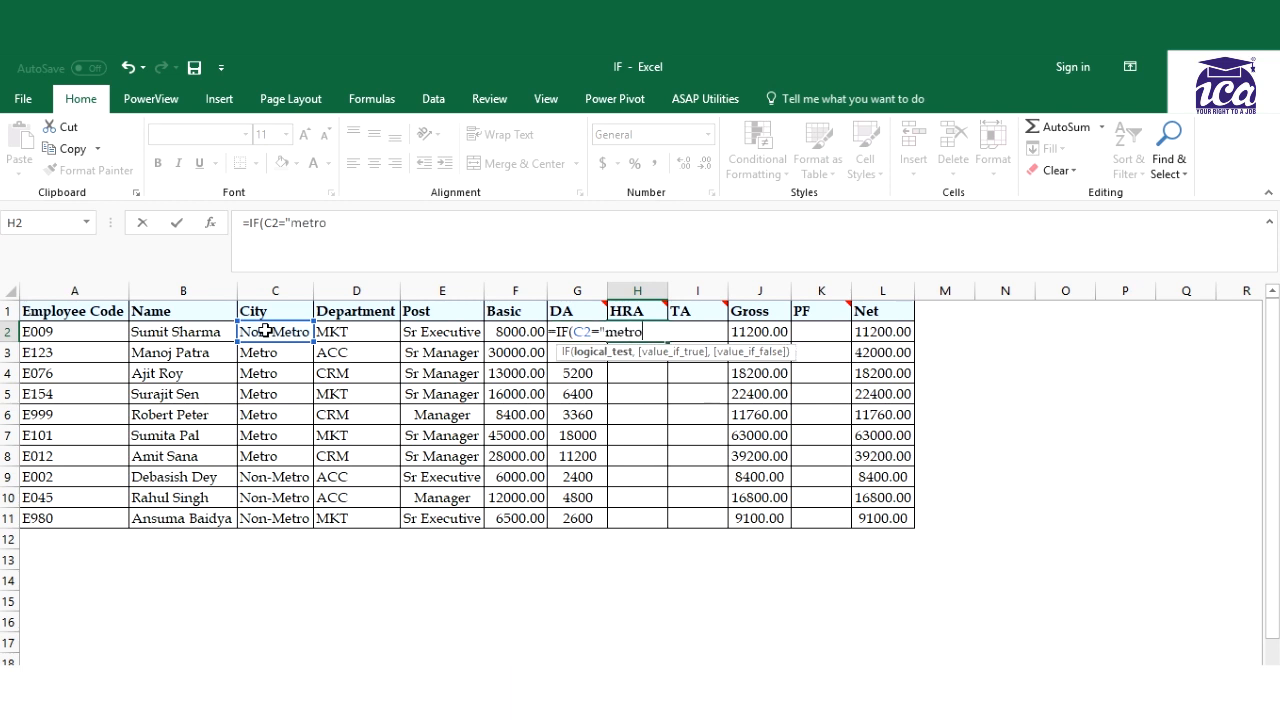
text(",)
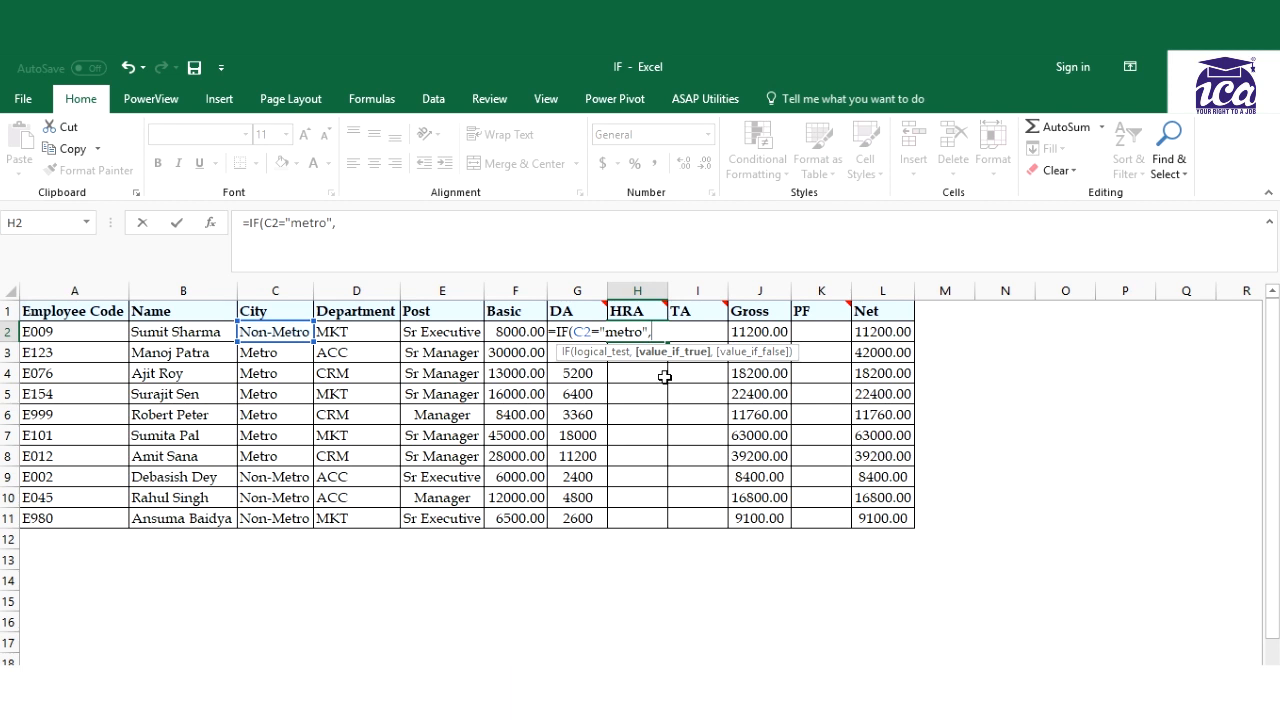
- Complete the H2 formula with F2*30% if true and F2*20% if false, and fill it down to H11
click(520, 332)
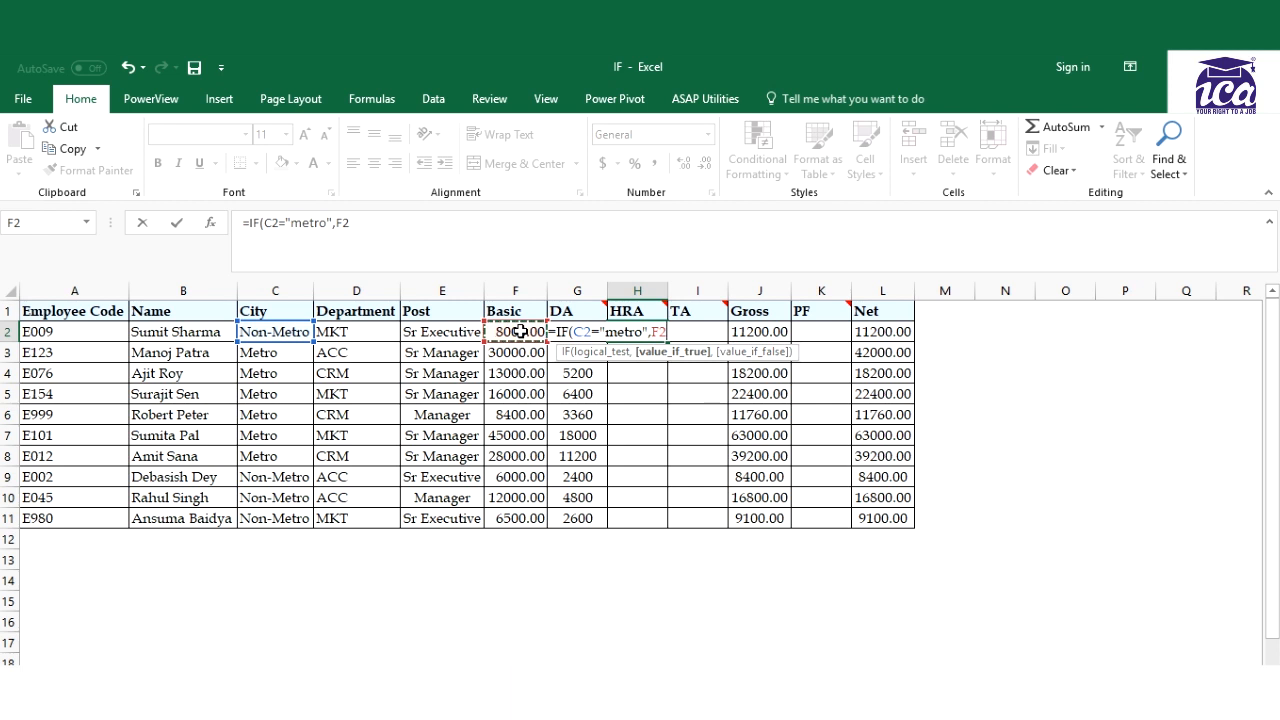
text(*30%,)
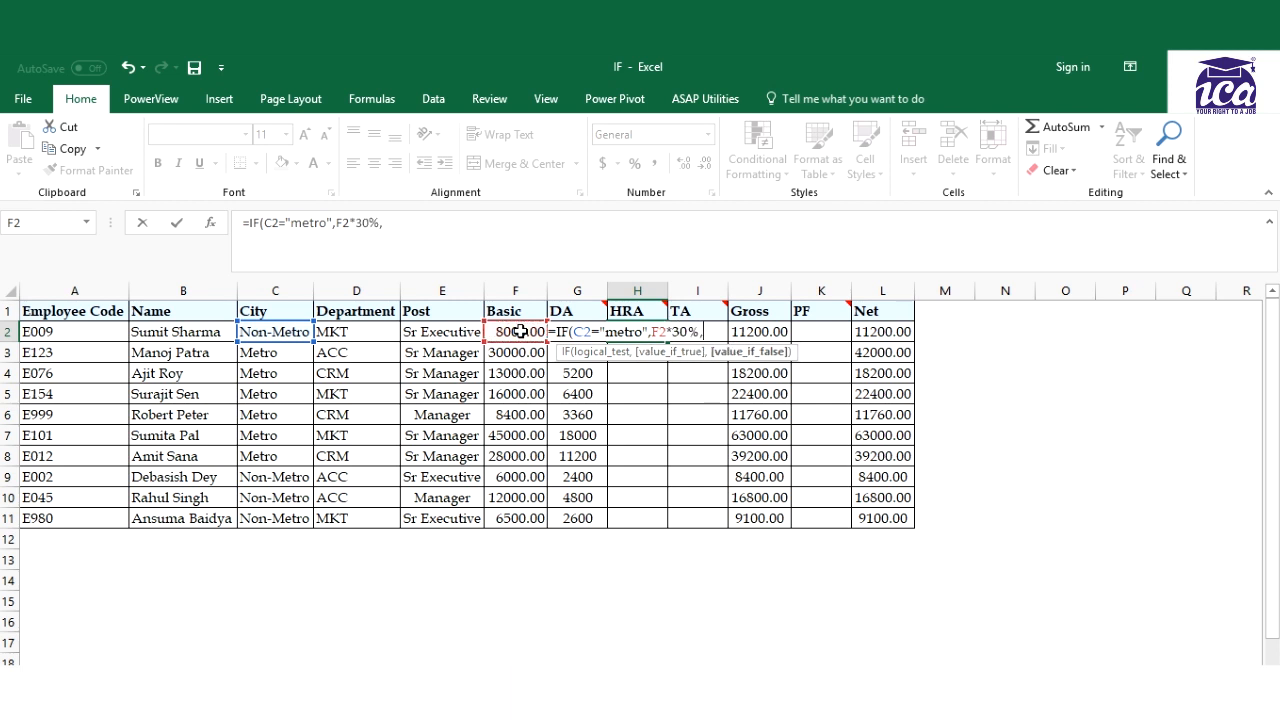
click(514, 332)
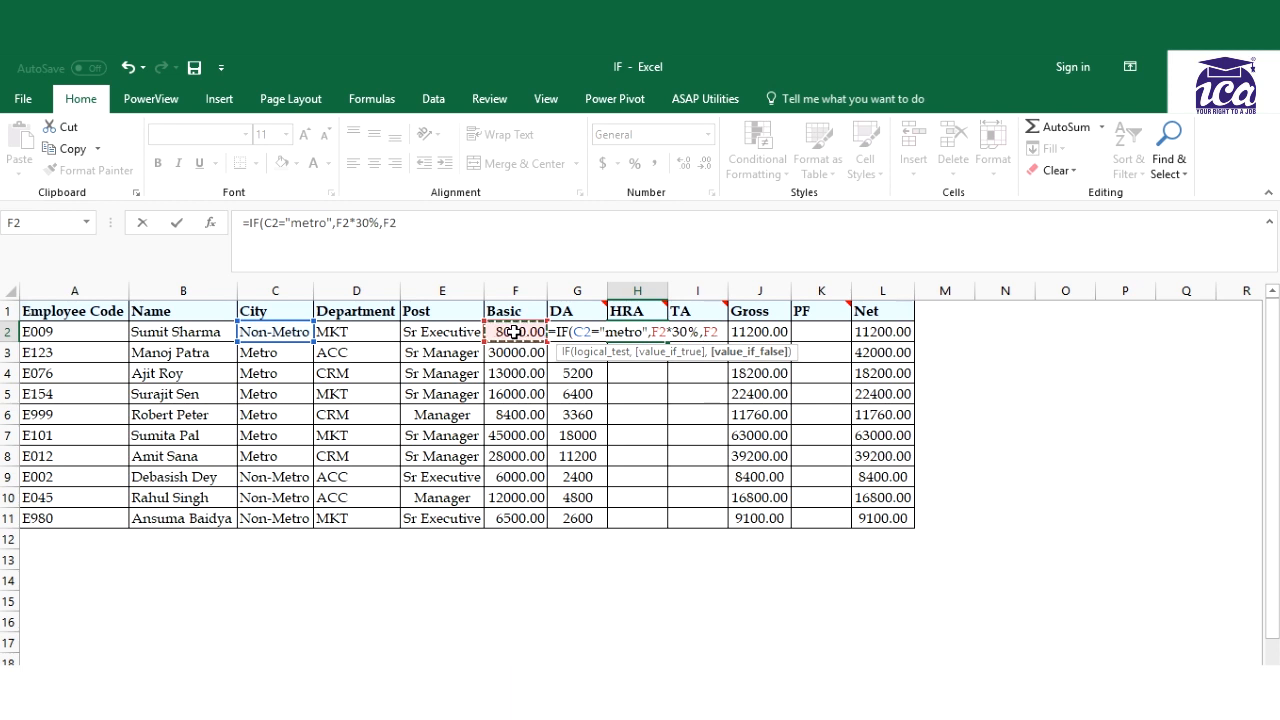
text(*2)
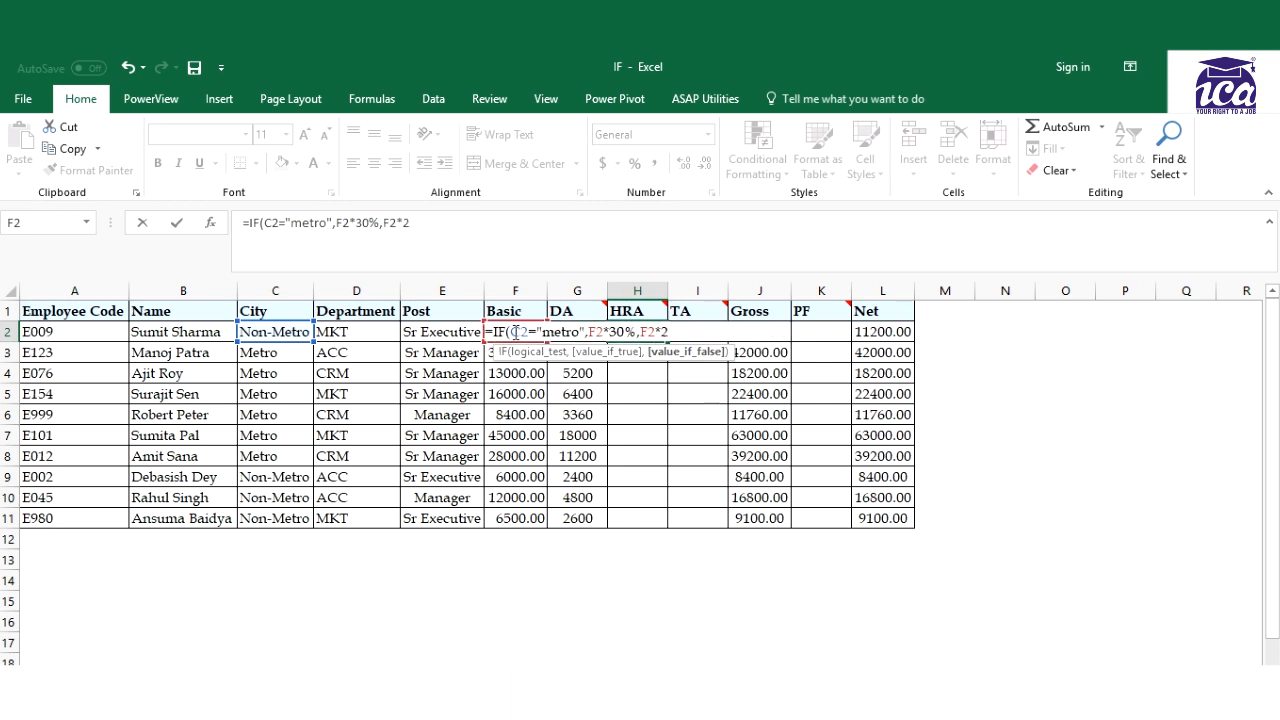
text(0%))
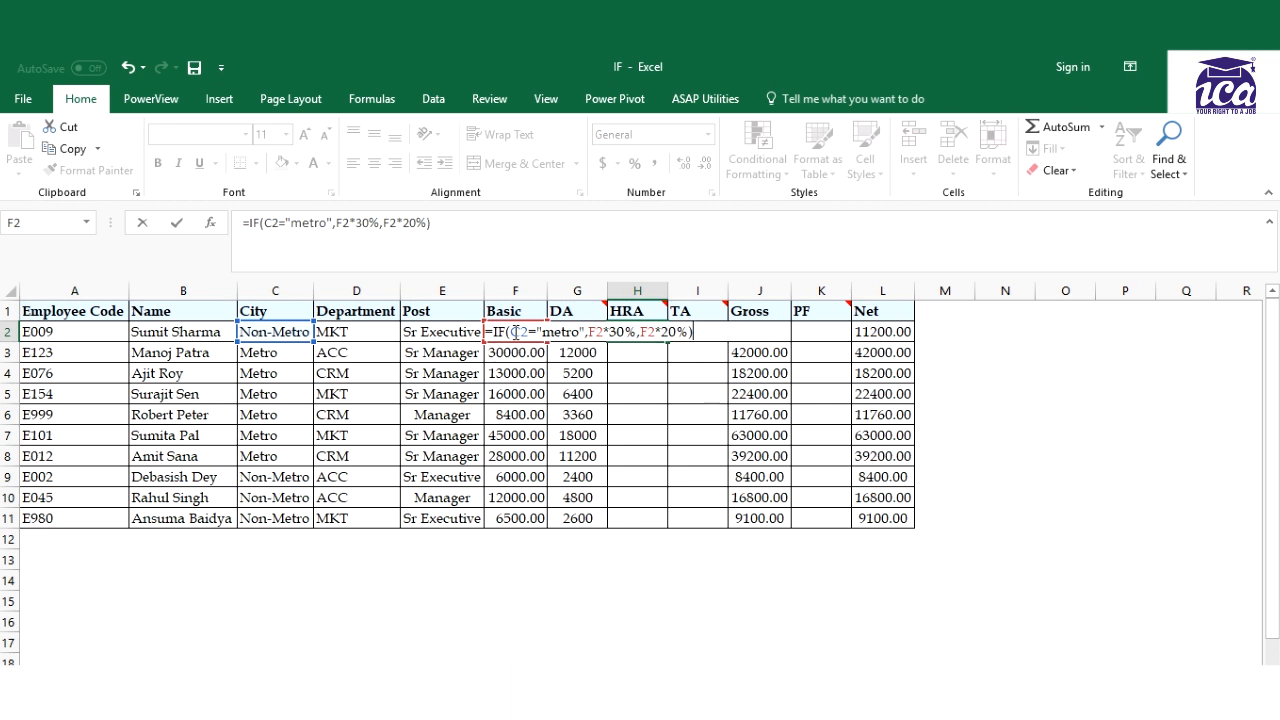
key(Return)
click(645, 332)
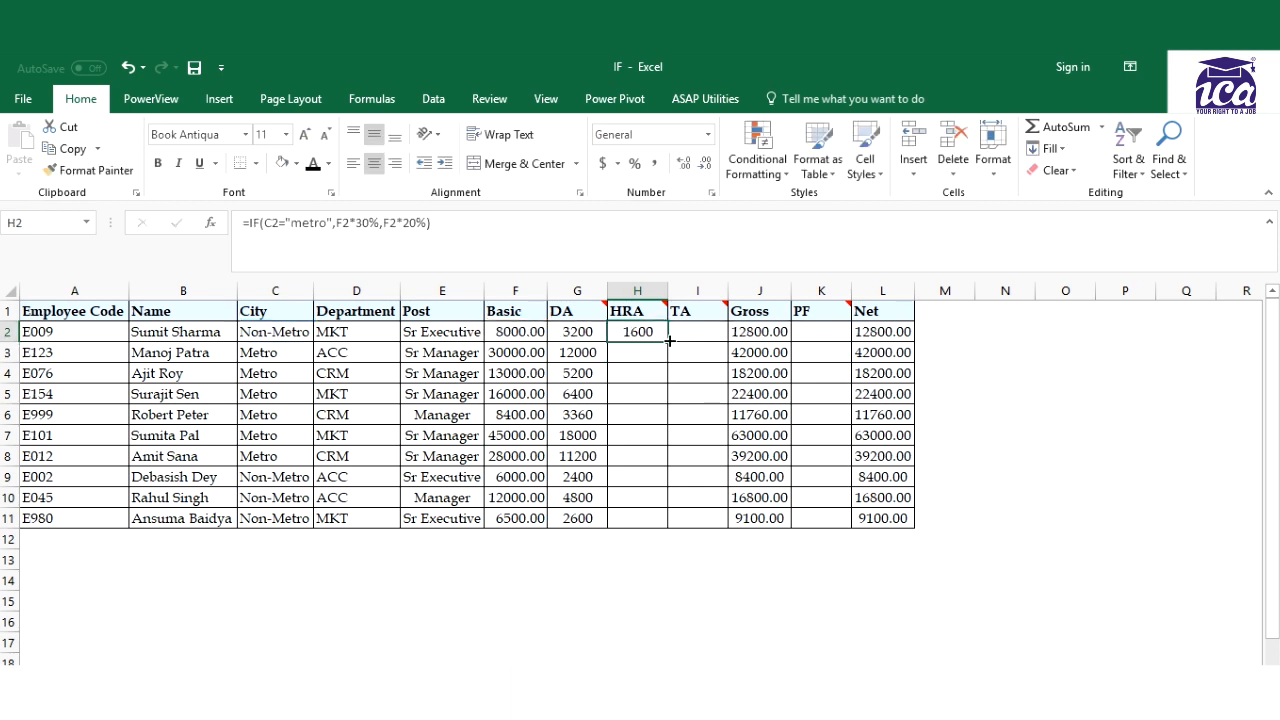
double_click(668, 342)
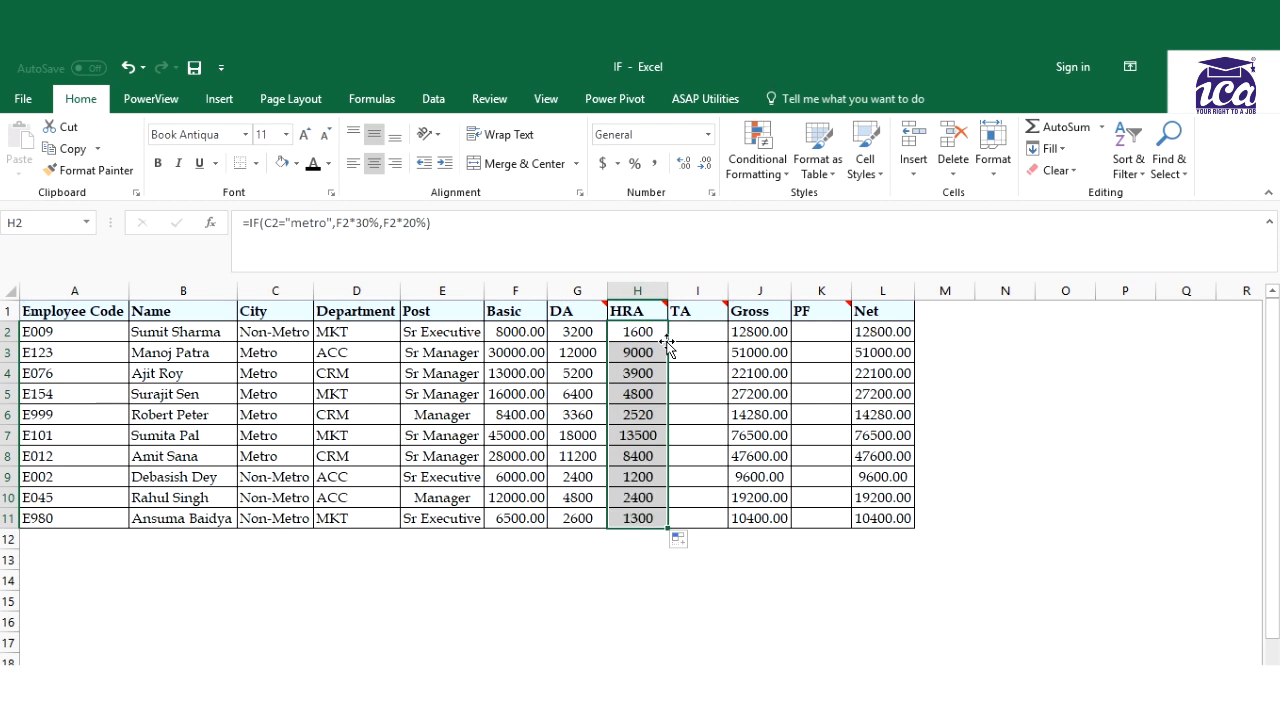
click(960, 356)
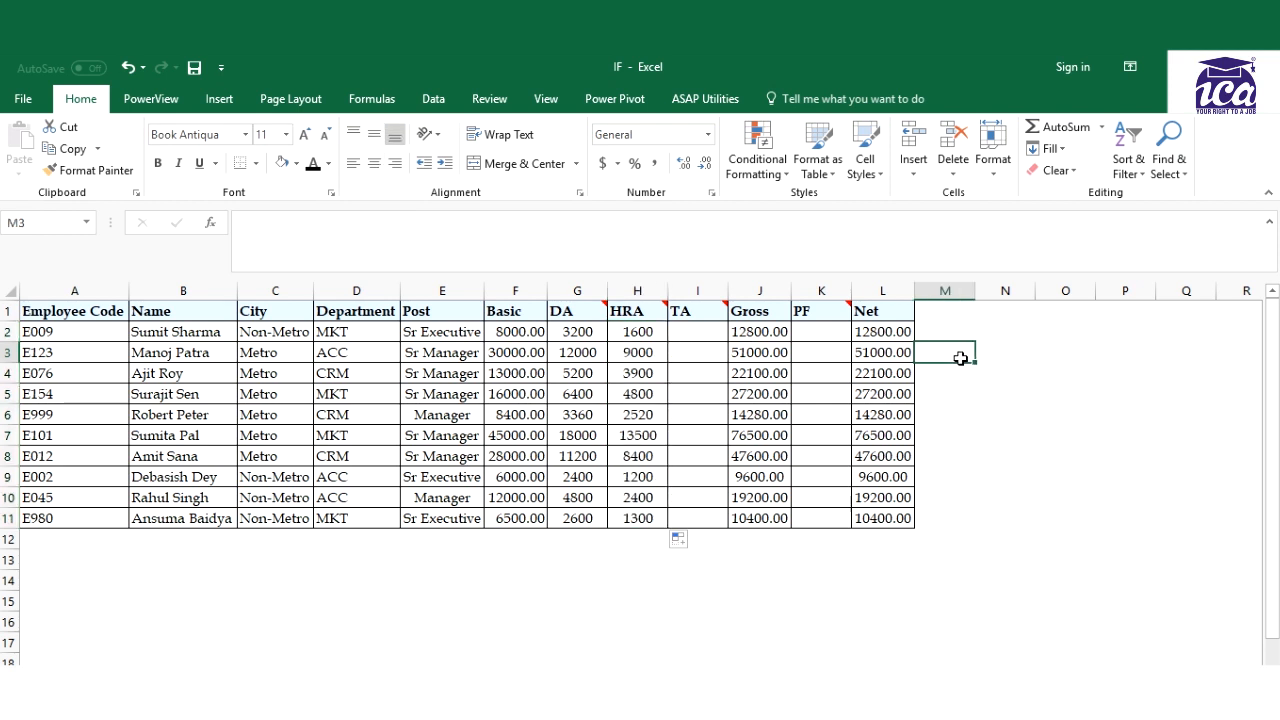
text(=)
key(Left)
key(Left)
key(Left)
key(Left)
key(Left)
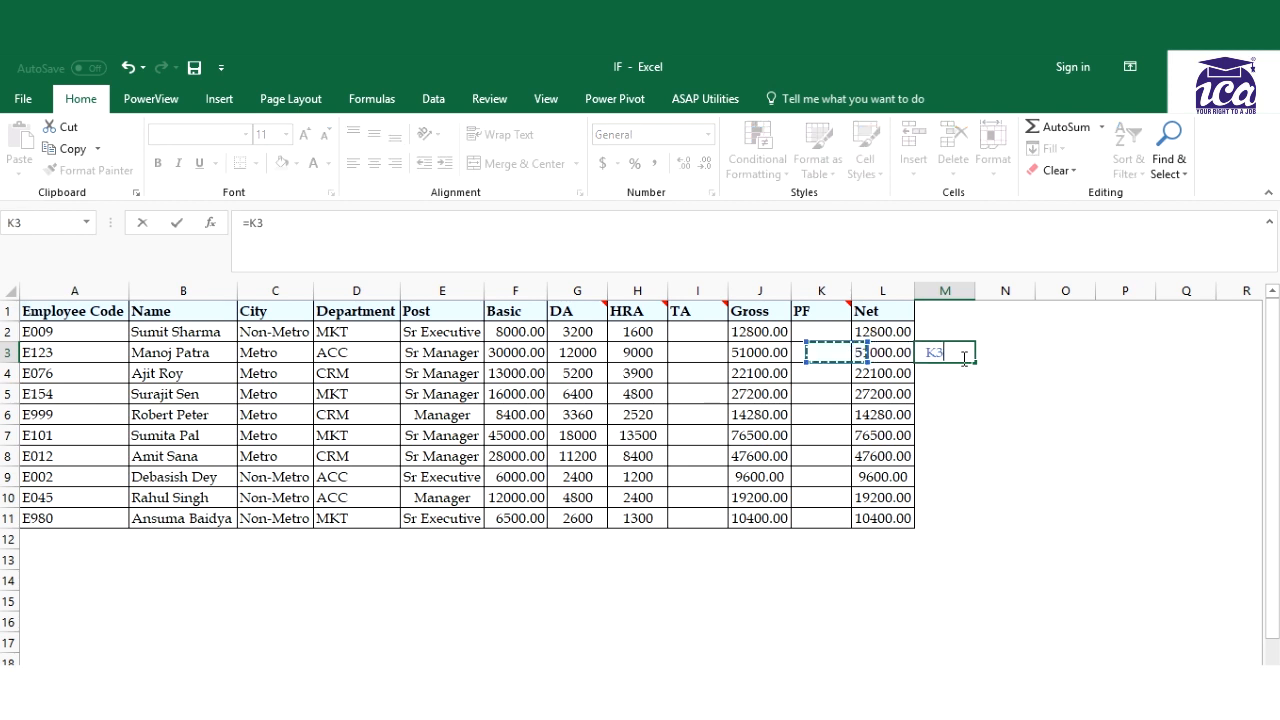
text(*3-)
key(BackSpace)
text(0%)
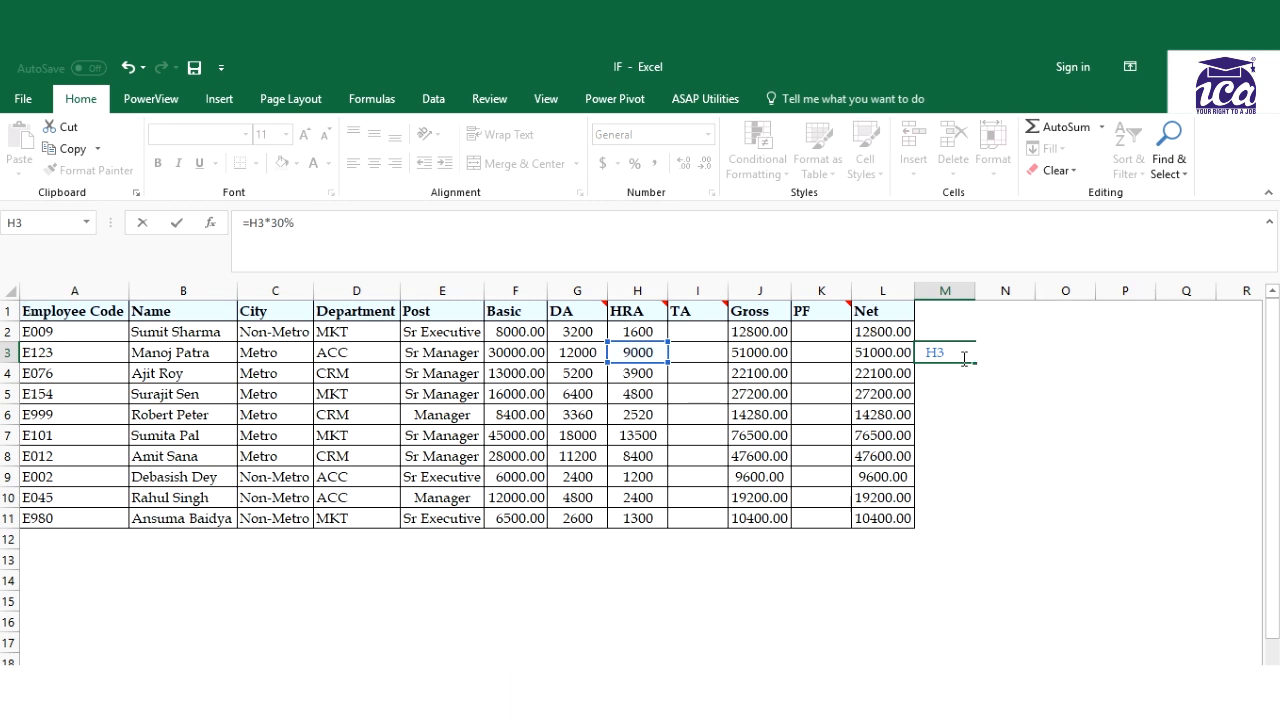
key(Return)
click(952, 352)
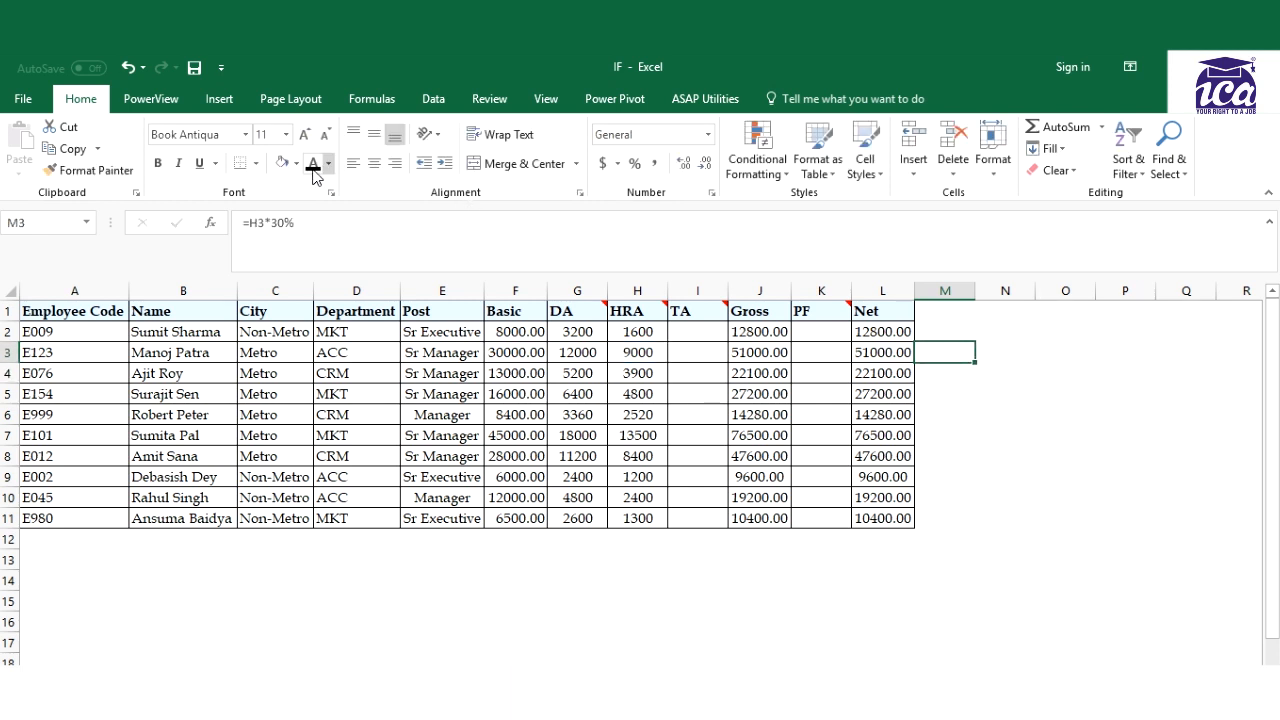
key(Delete)
key(Left)
- Enter =F3*30% in M3 as a manual check and compare it with the HRA formula in H3
click(963, 354)
text(=)
key(Left)
key(Left)
key(Left)
key(Left)
key(Left)
key(Left)
key(Left)
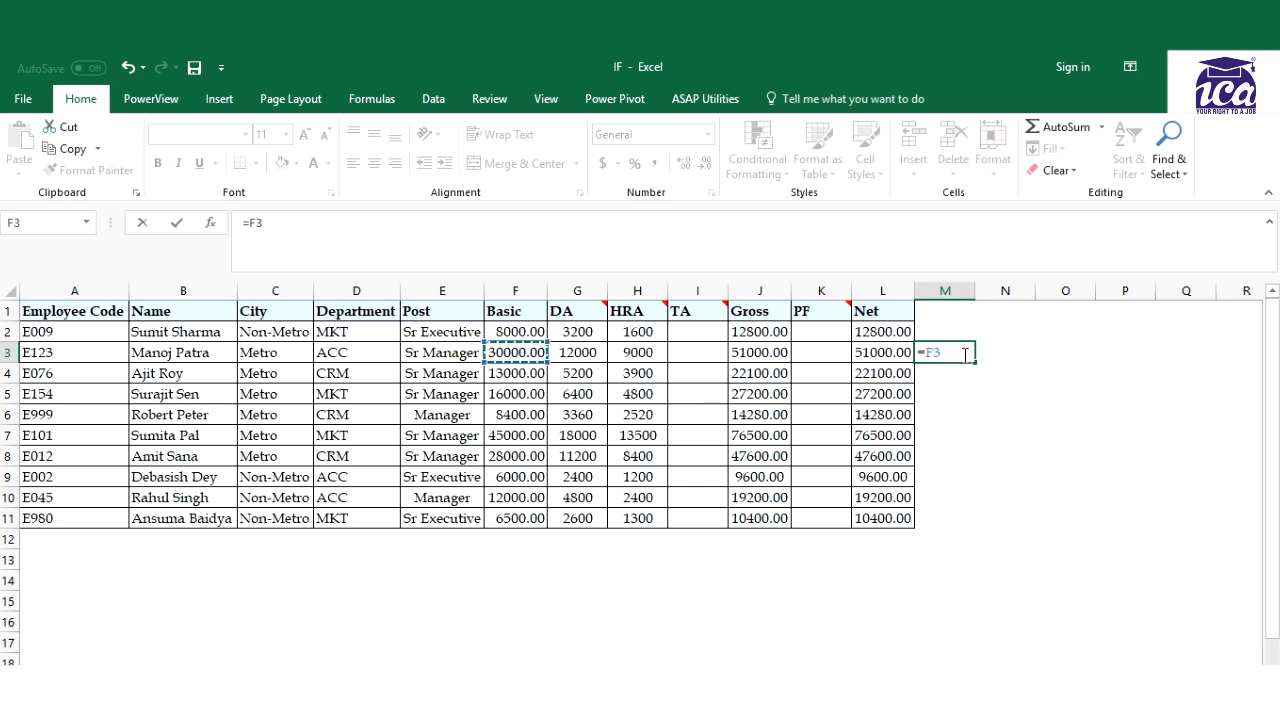
text(*30%)
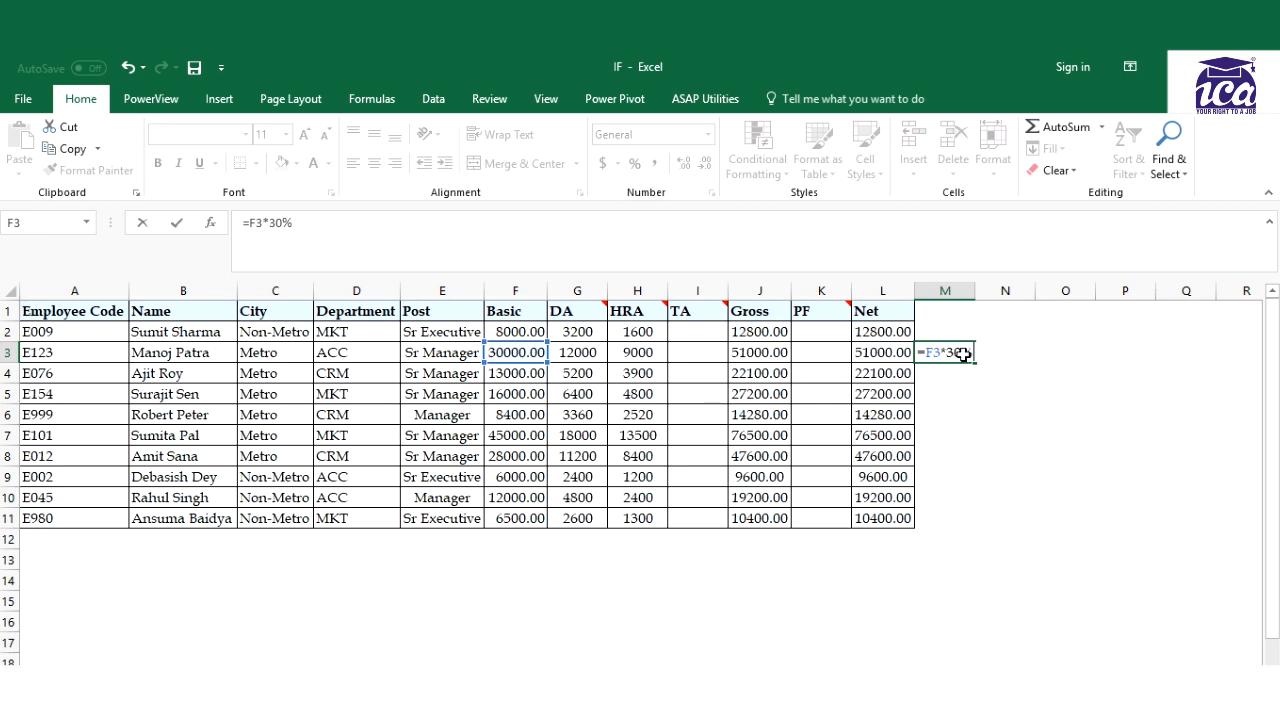
key(Return)
key(Up)
key(Left)
key(Left)
key(Left)
key(Left)
key(Left)
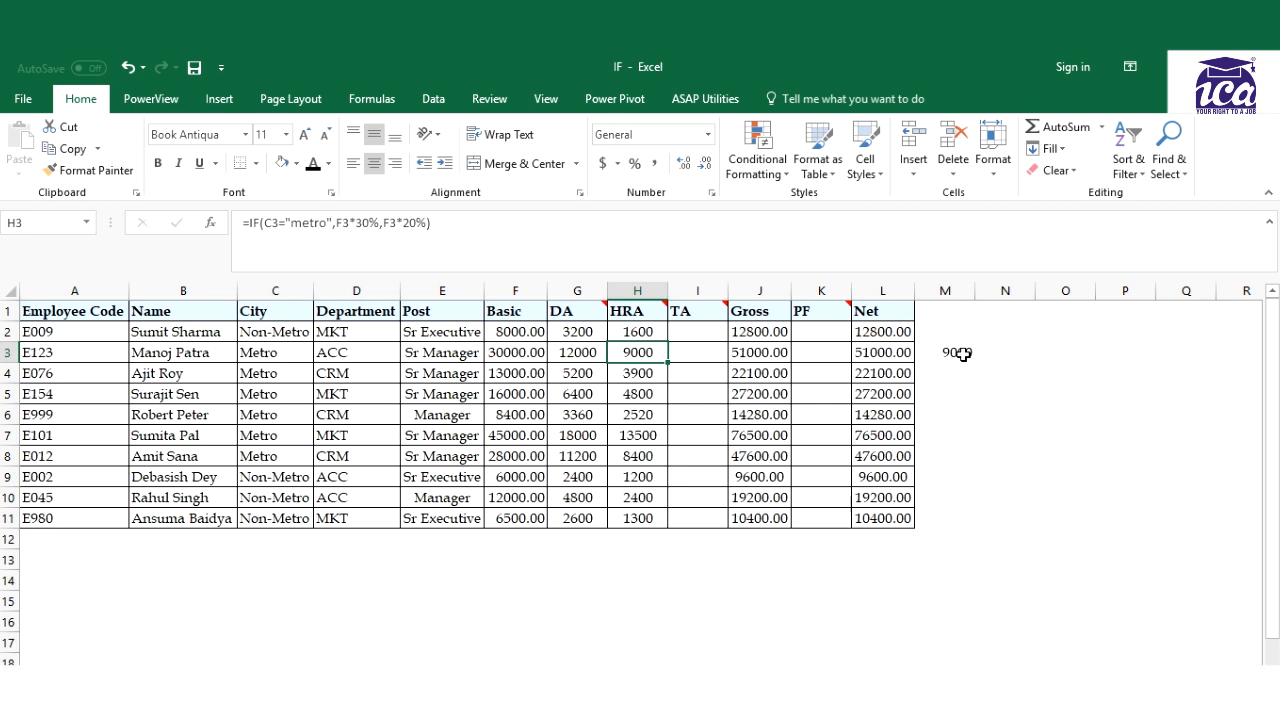
- Read the note on the TA header and check the first employee's department in D2
key(Right)
key(Up)
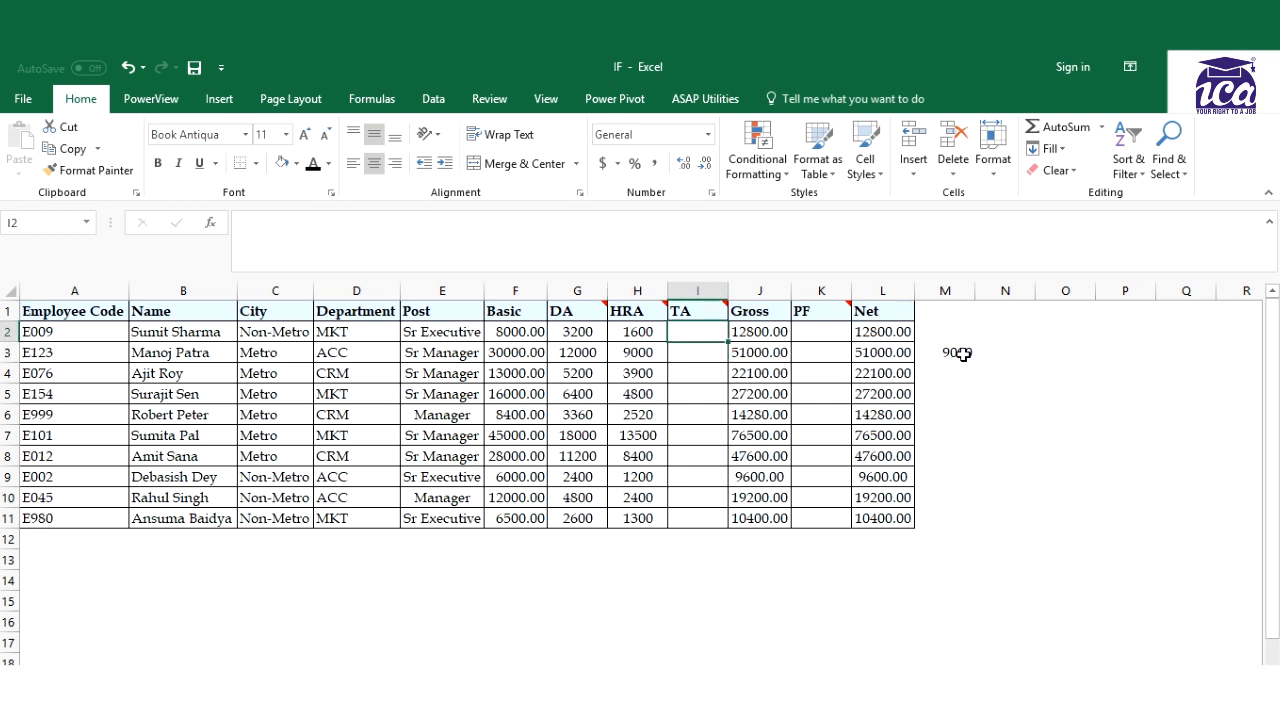
key(Up)
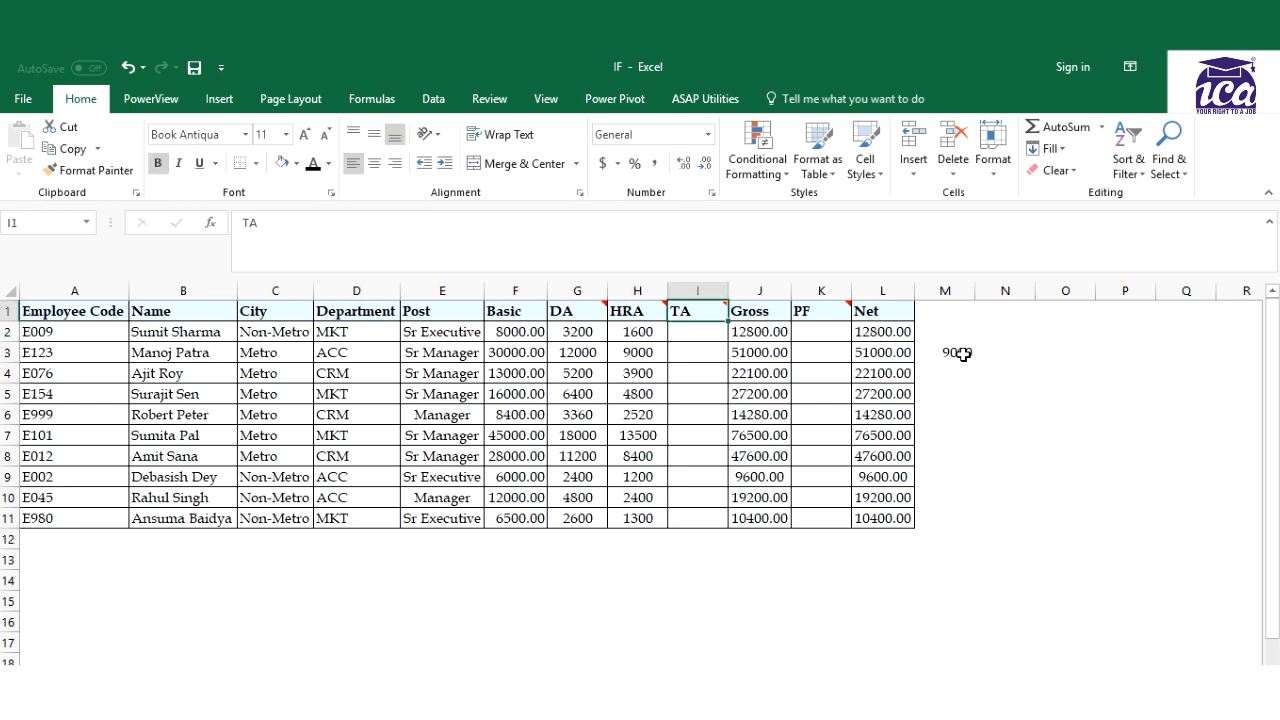
click(712, 331)
click(704, 315)
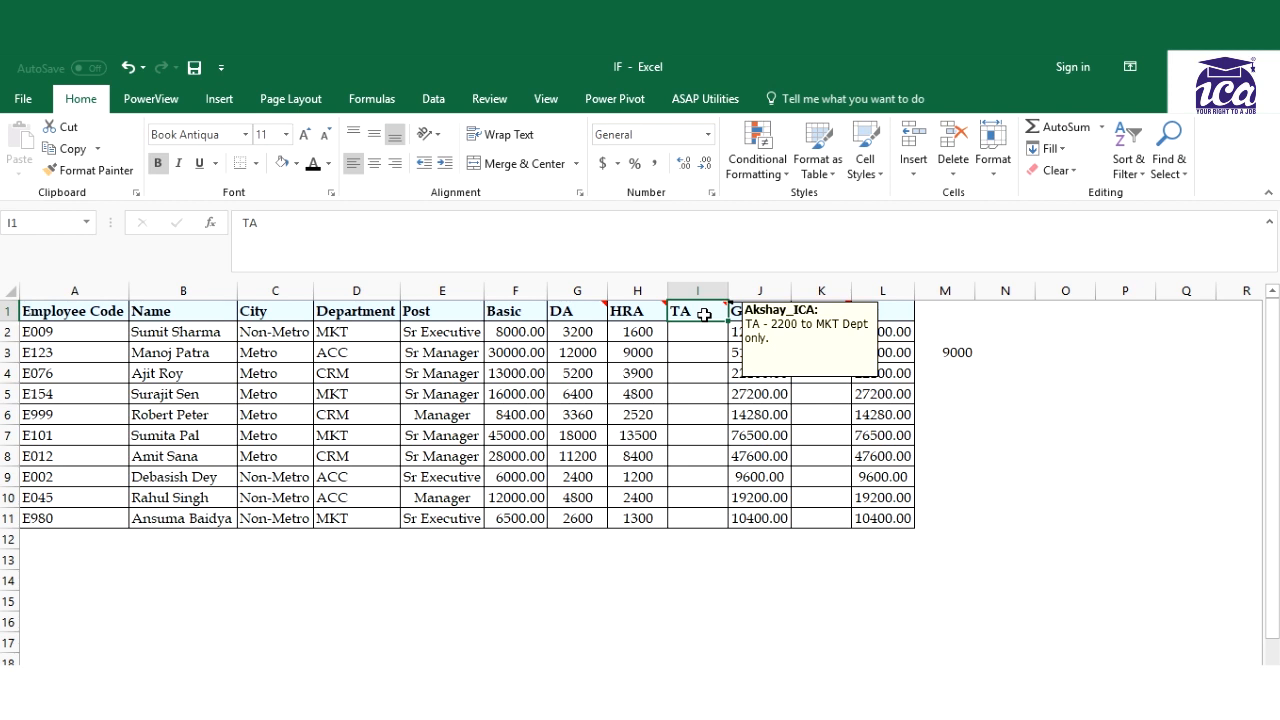
click(361, 330)
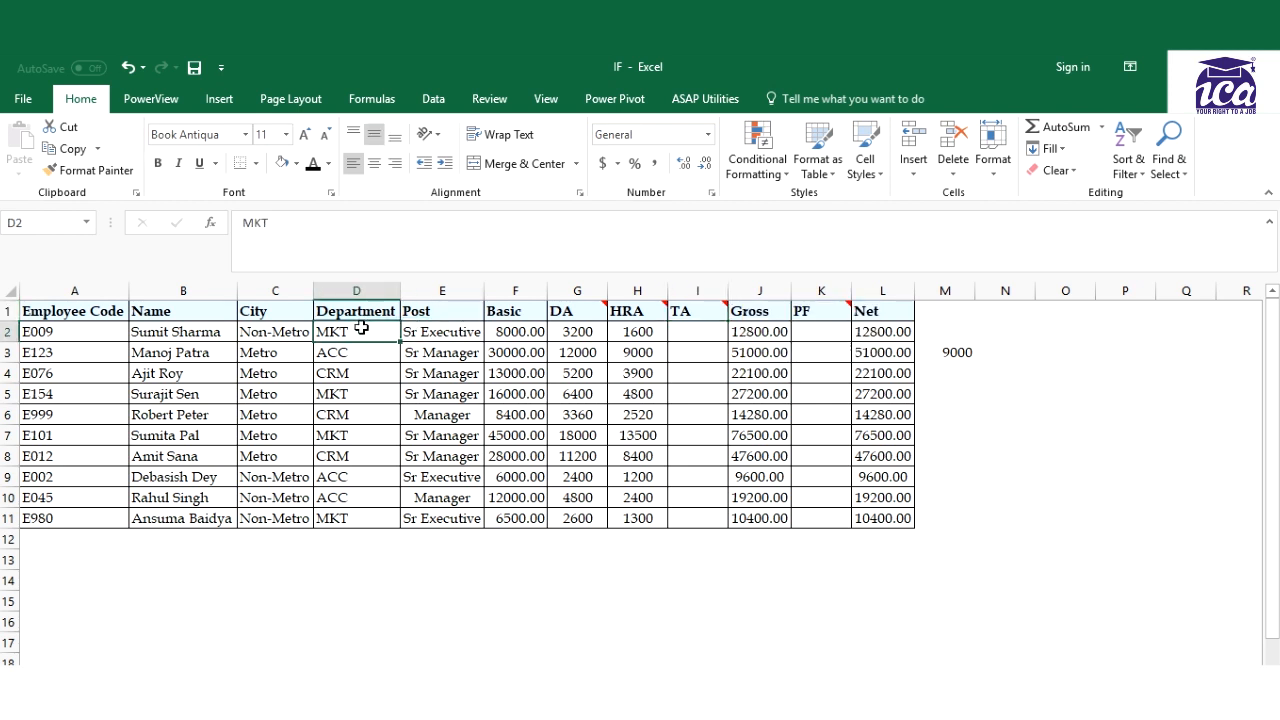
key(Down)
key(Up)
- Enter =IF(D2="mkt",2200,0) as the TA in I2 and fill the formula down to I11
key(Right)
key(Right)
key(Right)
key(Right)
key(Right)
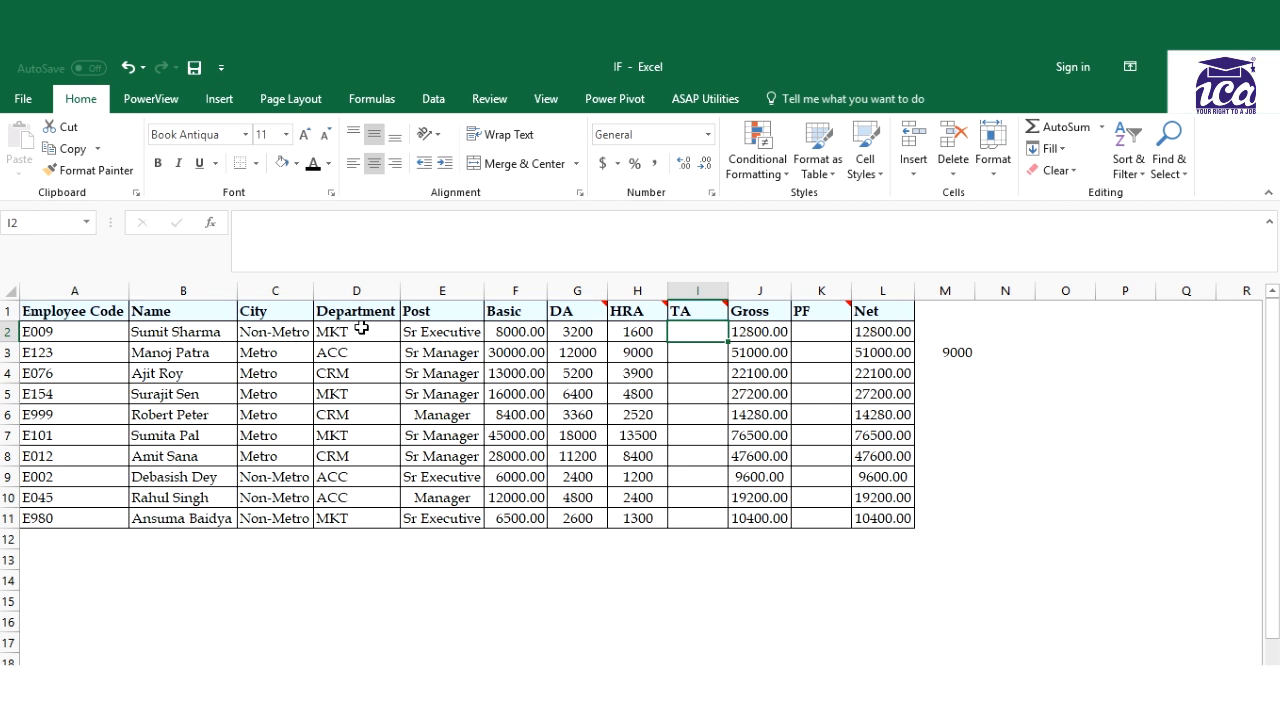
text(=if)
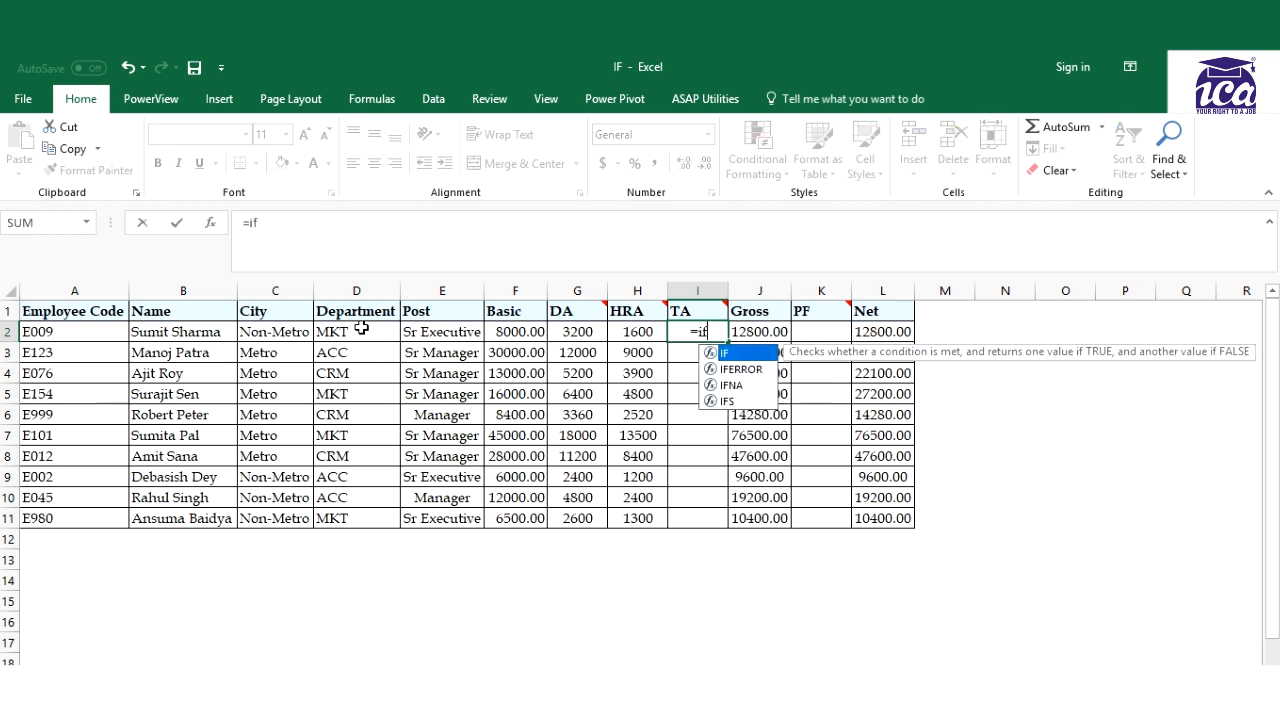
text(()
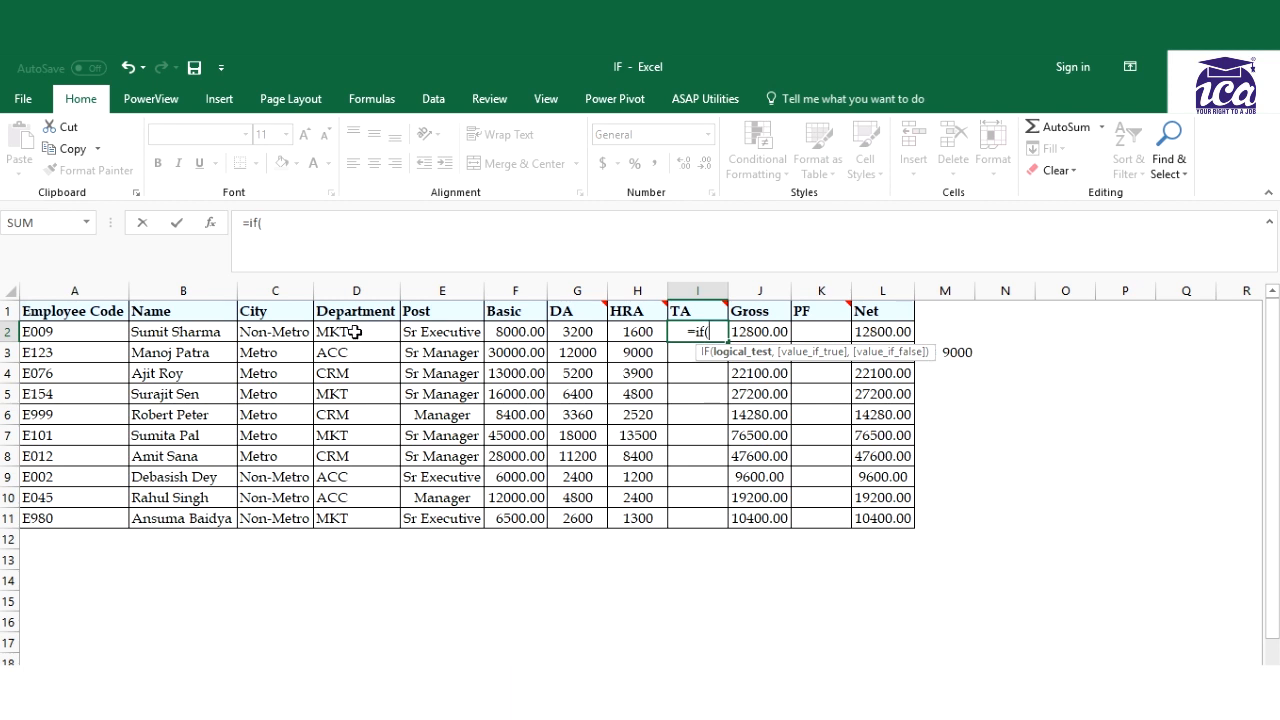
click(355, 332)
text(="m)
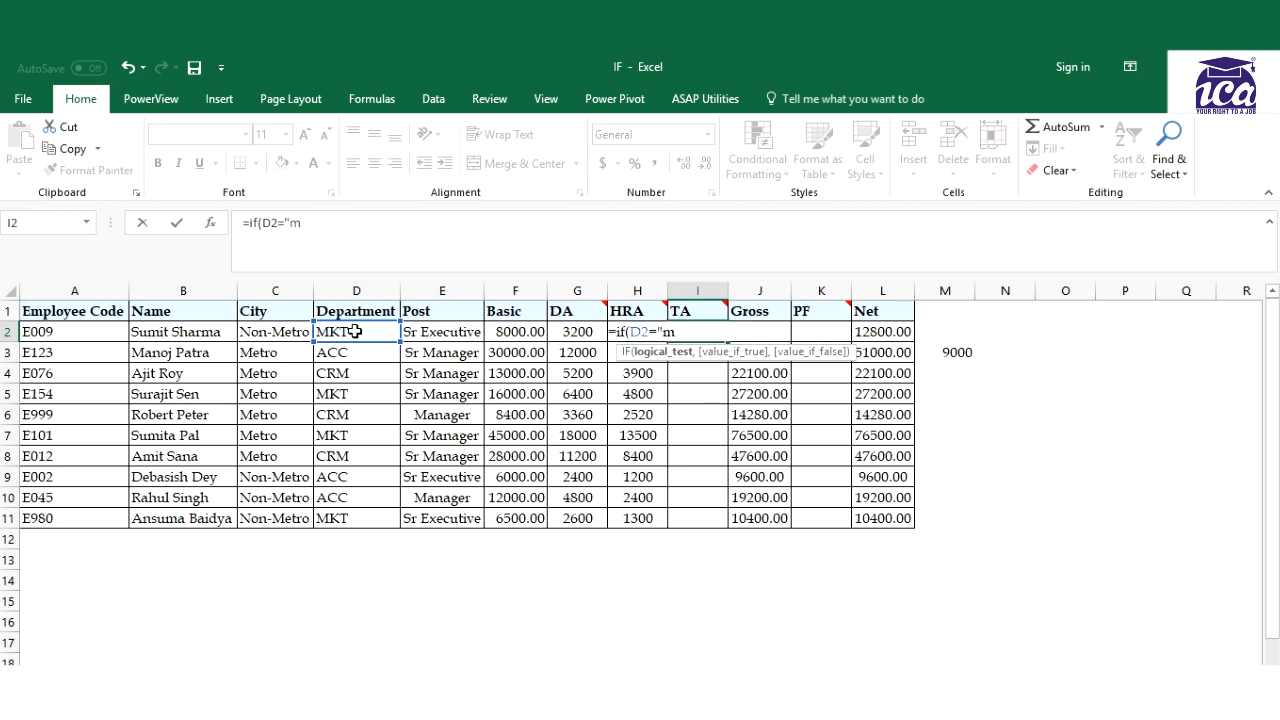
text(kt",2200)
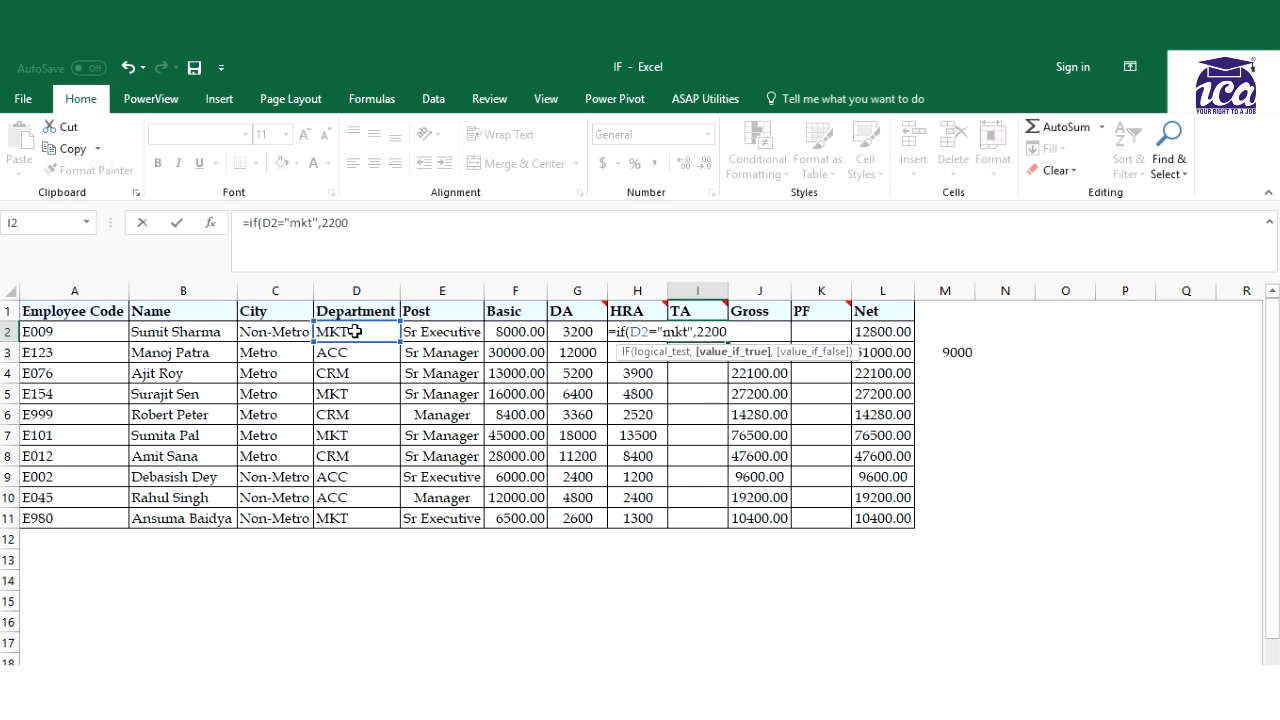
text(,0)
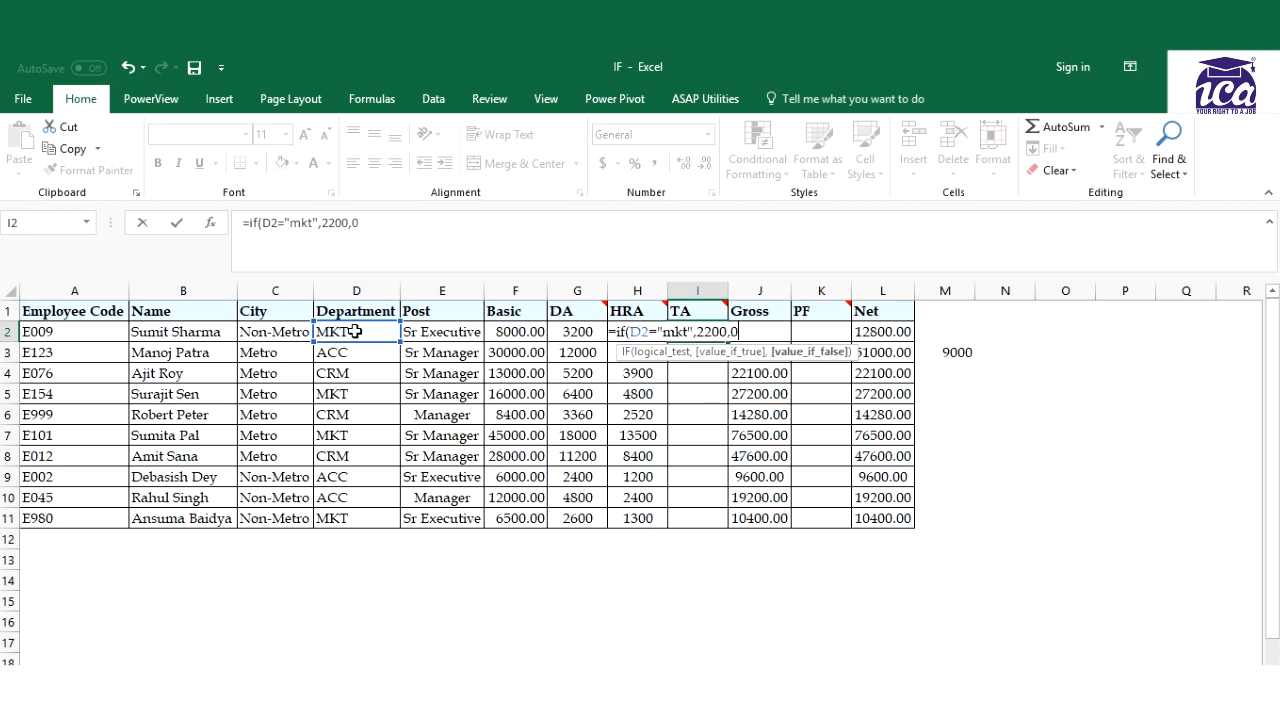
text())
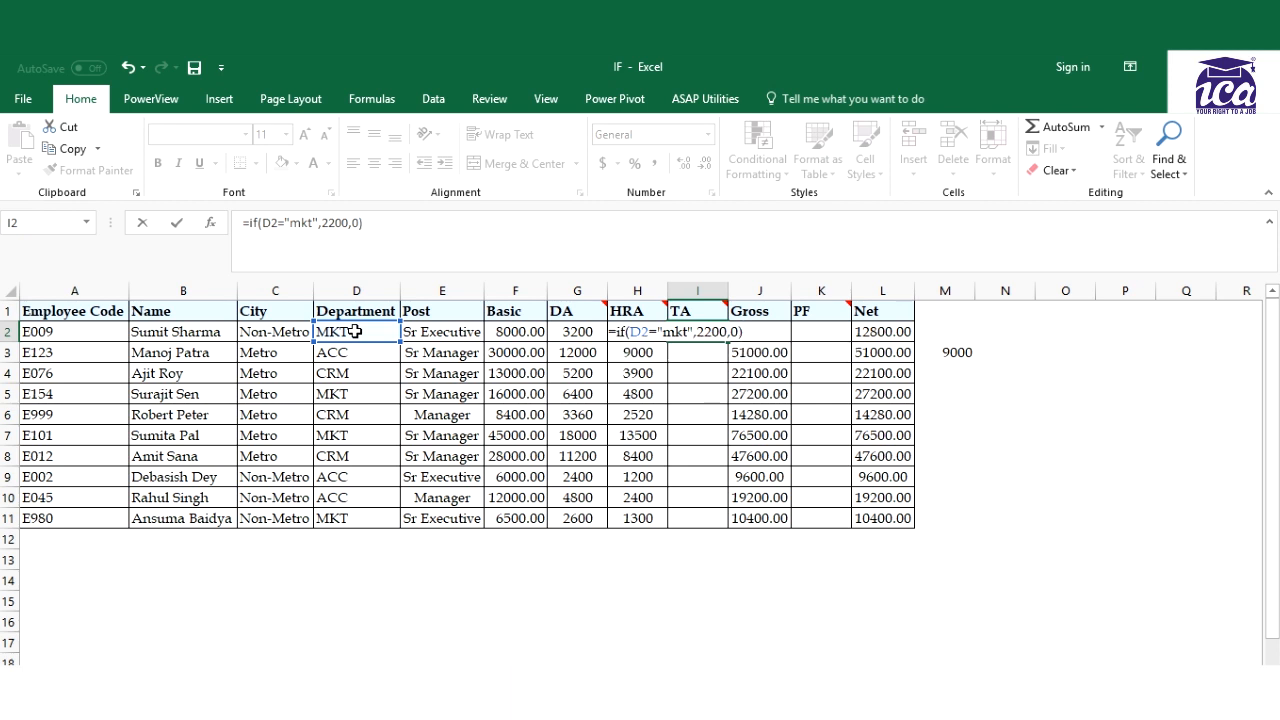
key(Return)
click(712, 332)
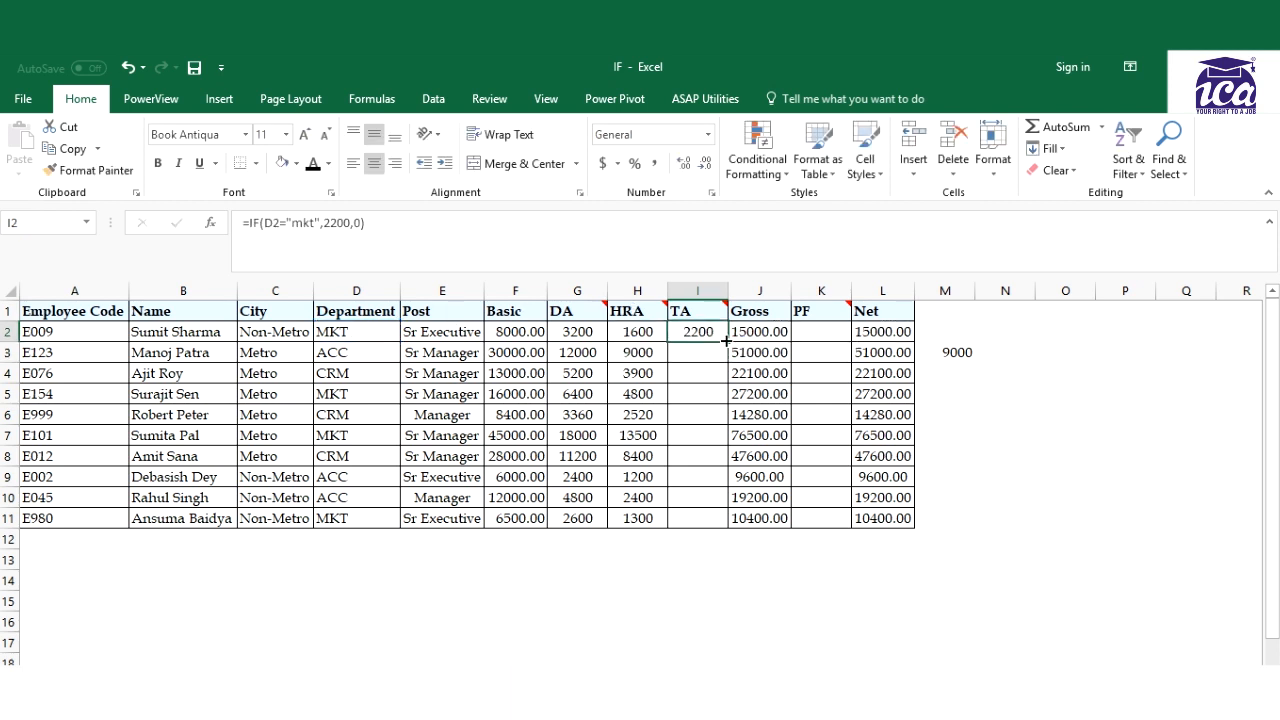
double_click(726, 341)
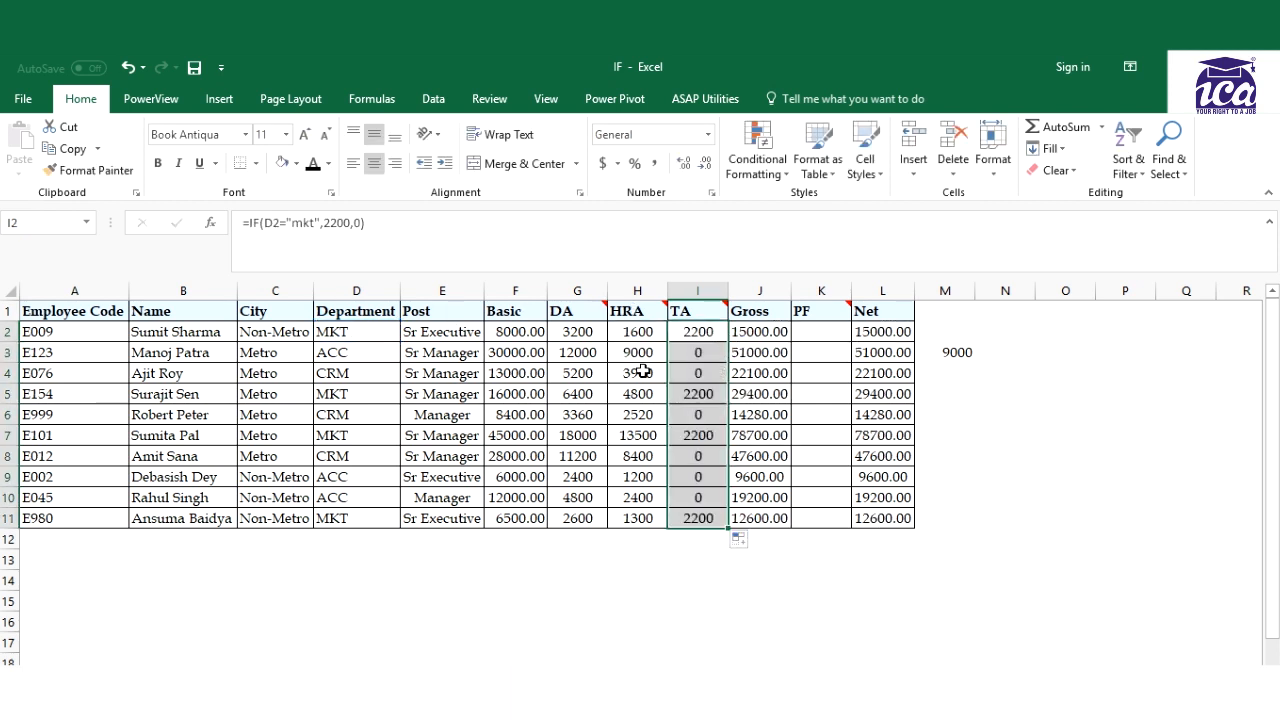
- Check the TA in row 3 against the department in D3
click(355, 357)
click(357, 365)
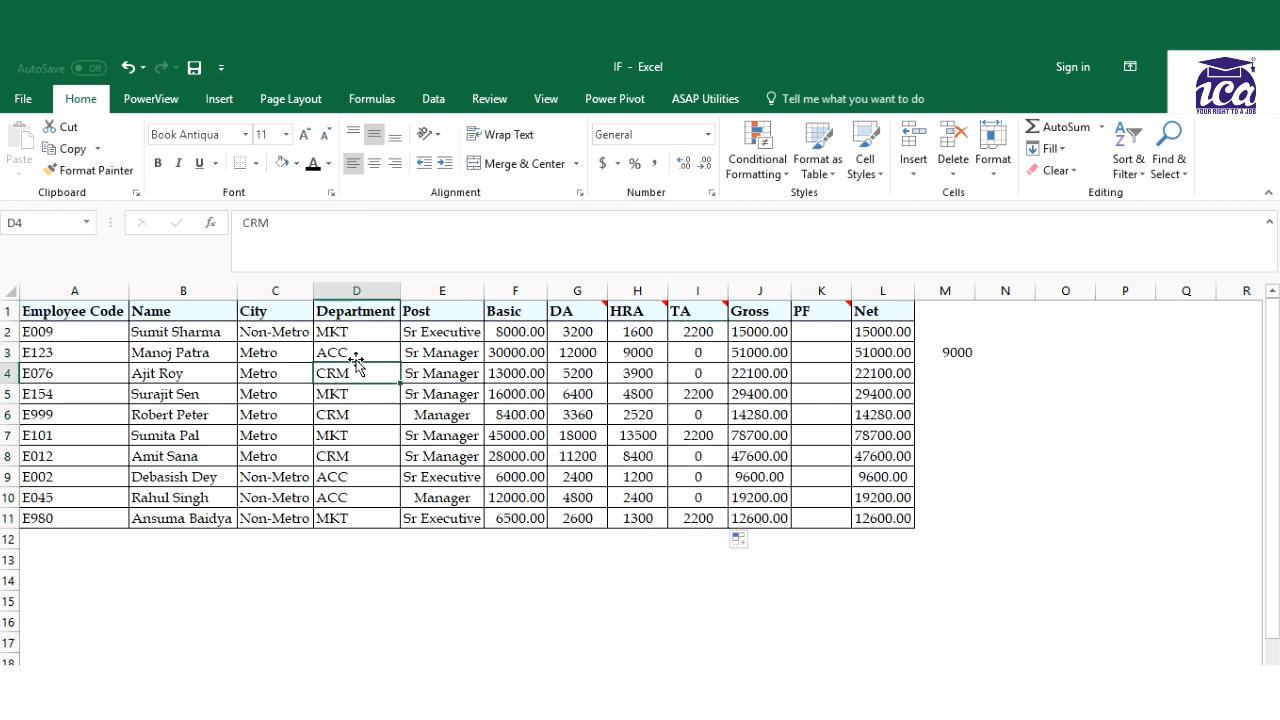
key(Up)
key(Up)
click(356, 359)
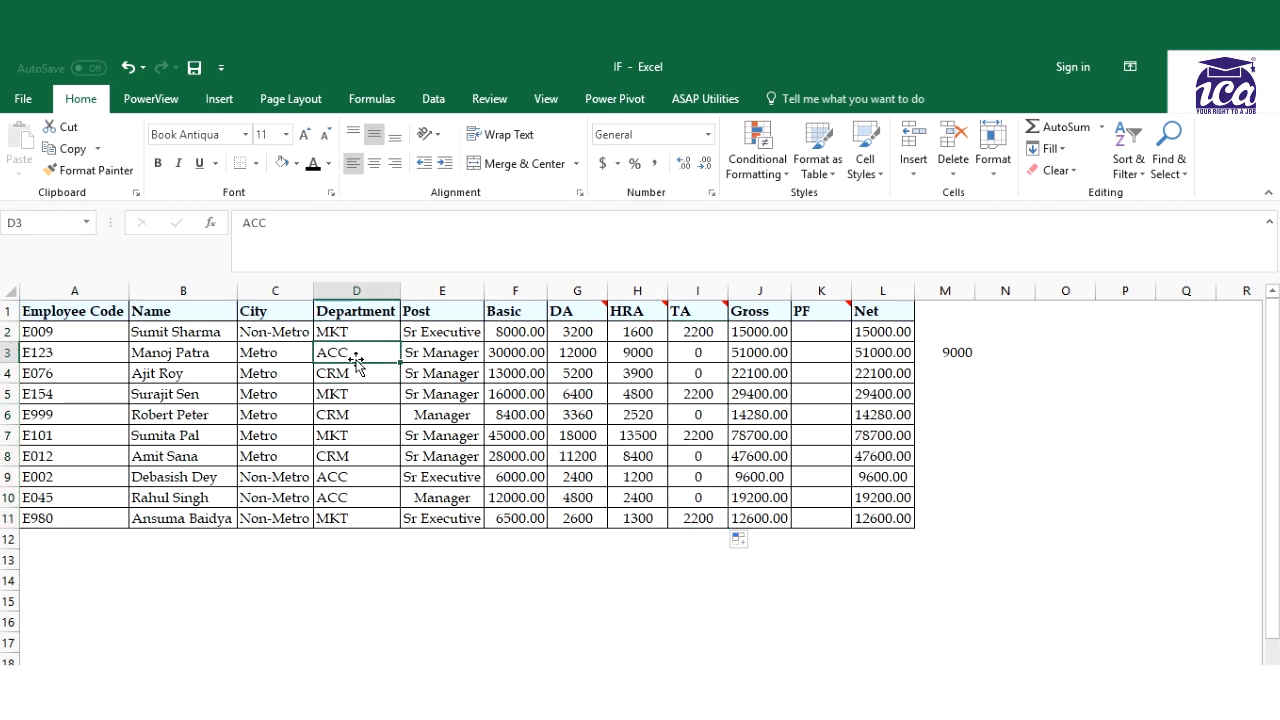
key(Right)
key(Right)
key(Right)
key(Right)
key(Right)
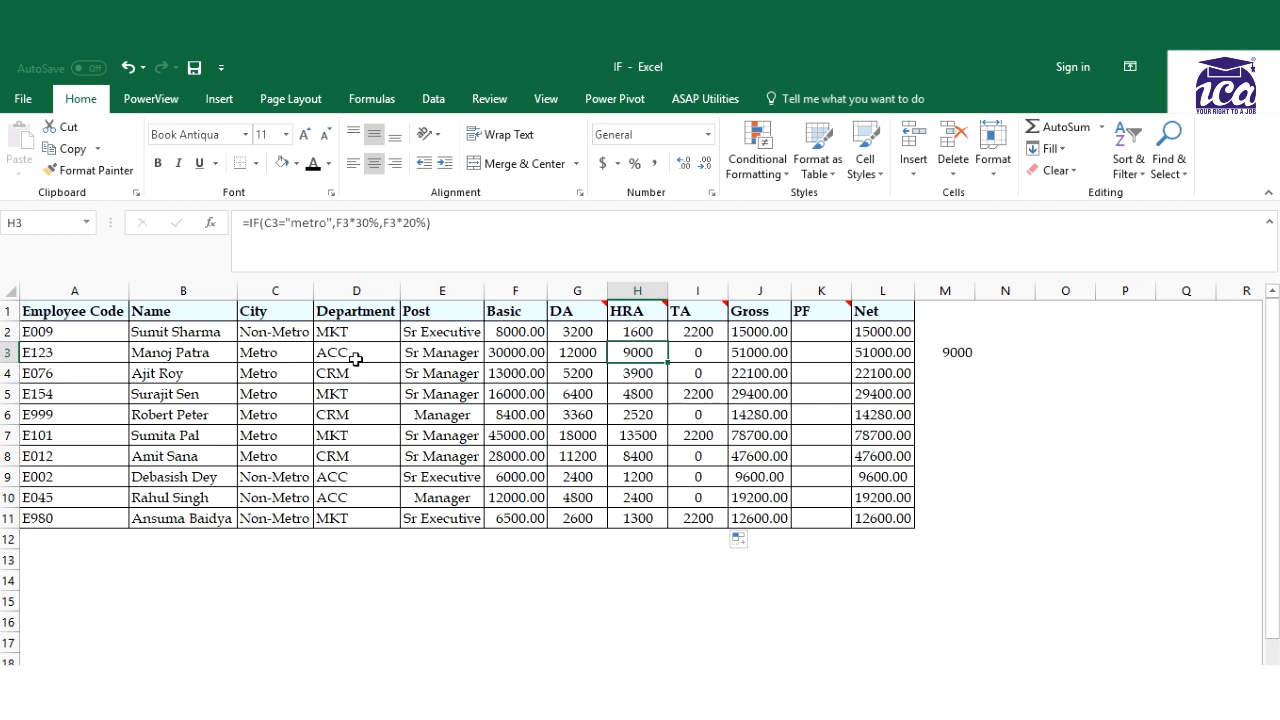
key(Right)
key(Left)
key(Right)
key(Left)
key(Right)
- Read the note on the PF header and locate the Basic and DA values in F2:G2
key(Right)
key(Up)
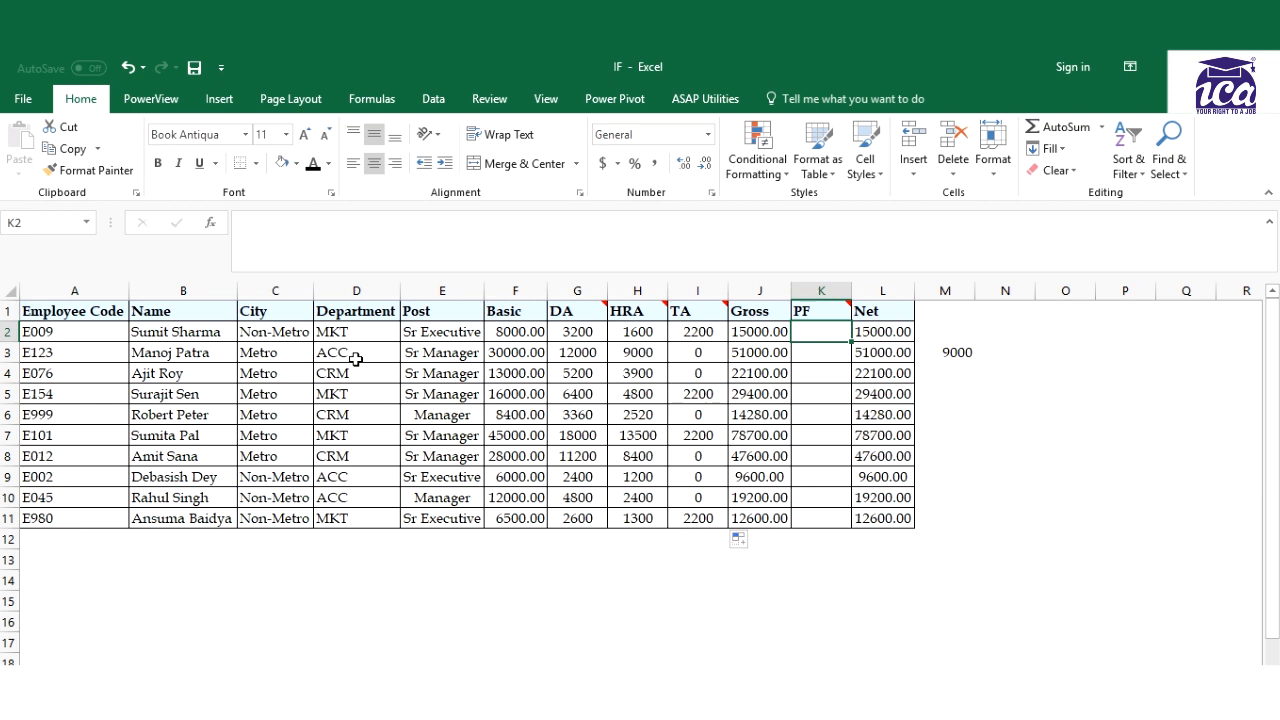
mouse_move(829, 312)
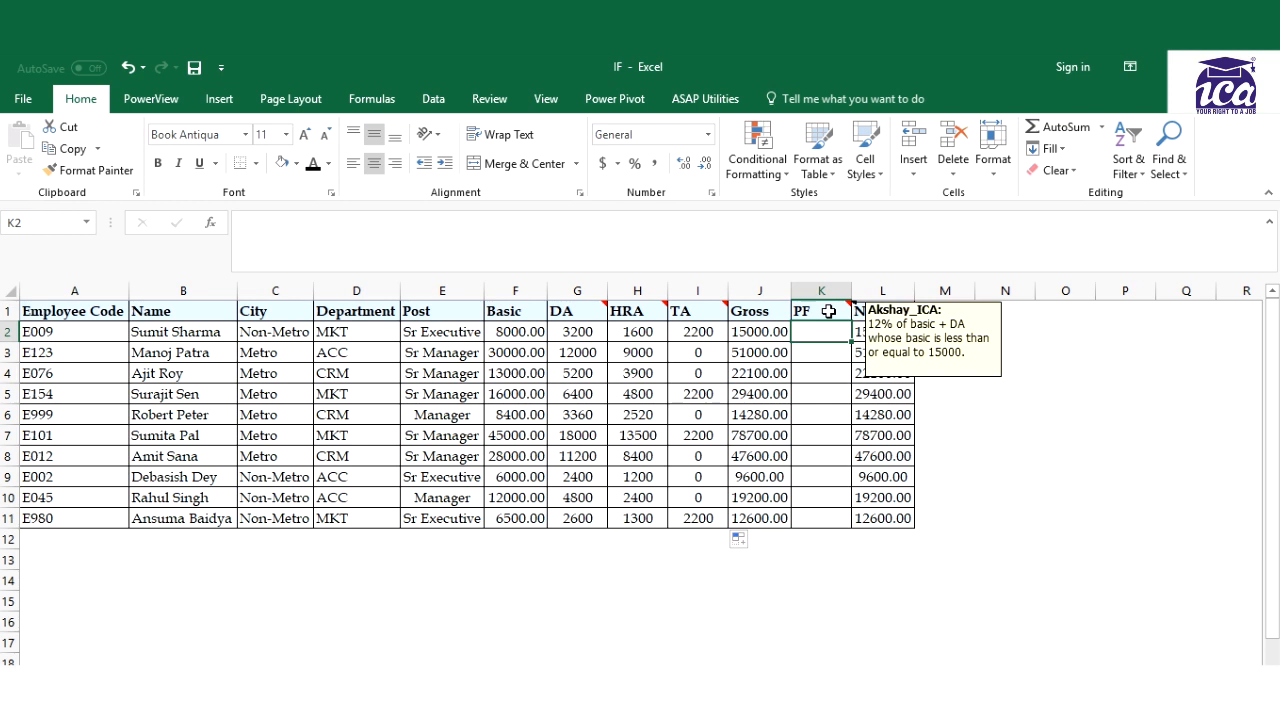
click(510, 335)
click(815, 338)
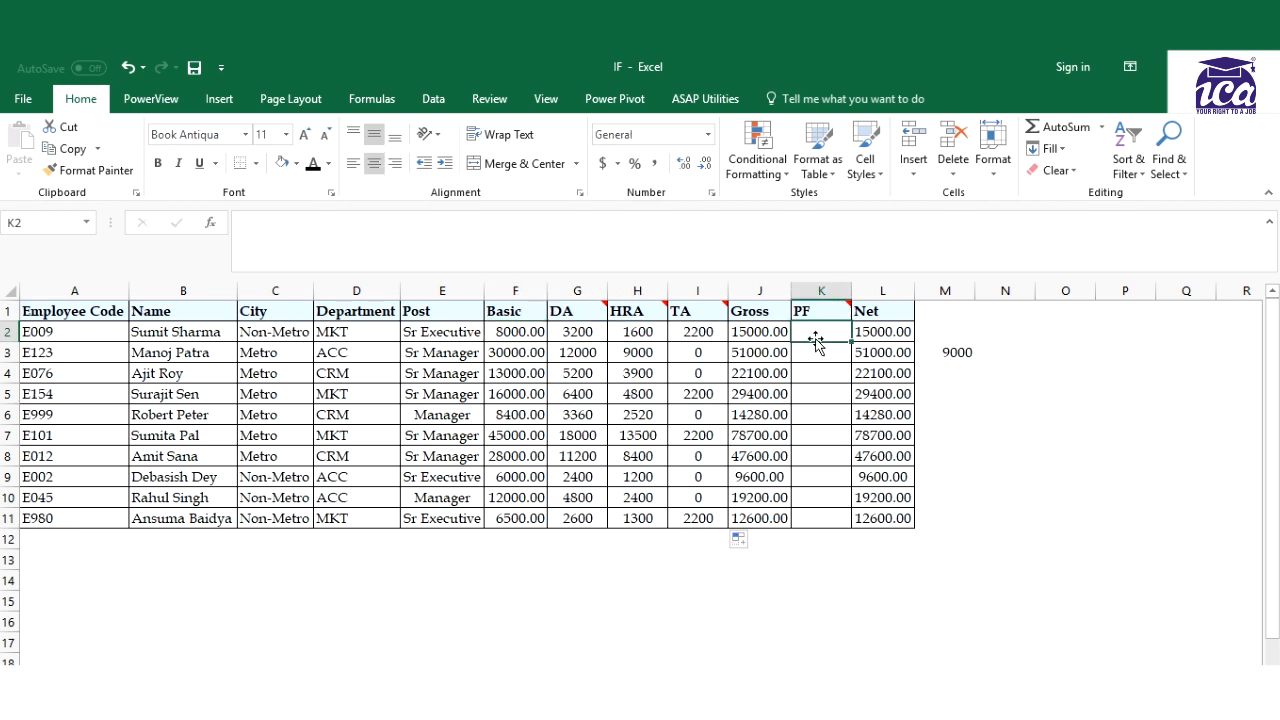
click(530, 334)
drag(530, 334, 576, 331)
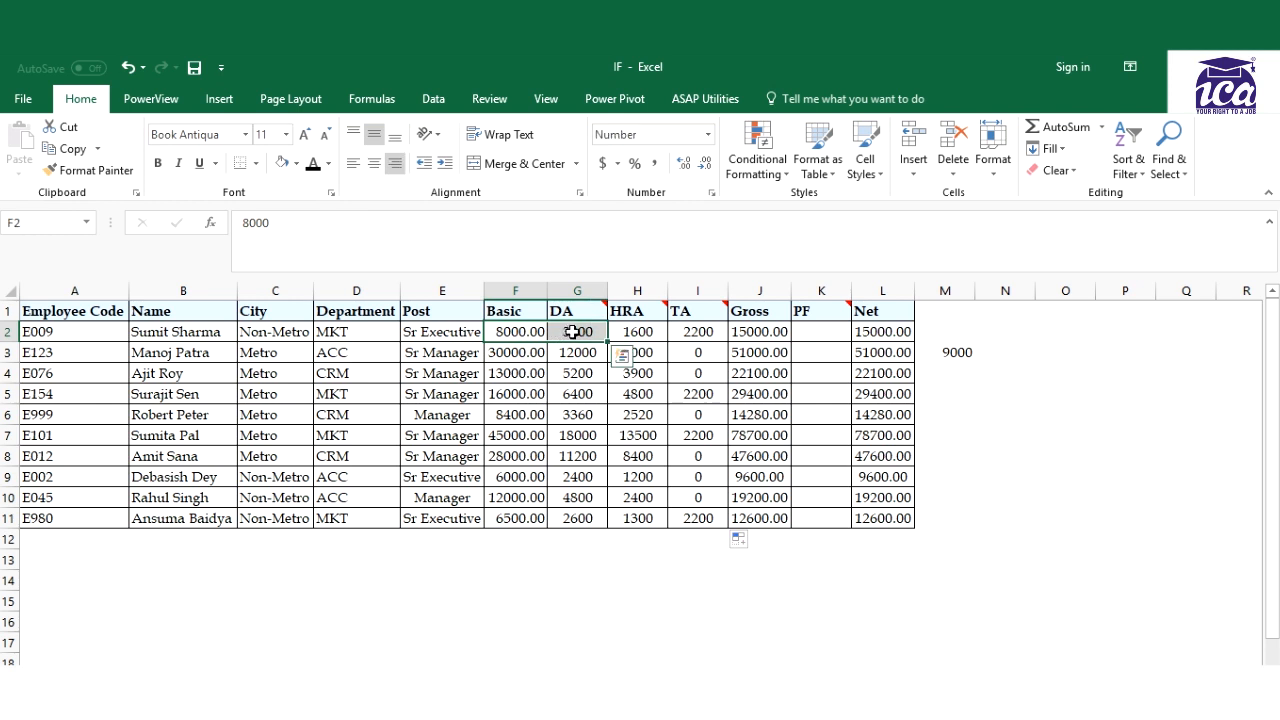
- Start the PF formula in K2 with the condition F2<=15000
click(810, 338)
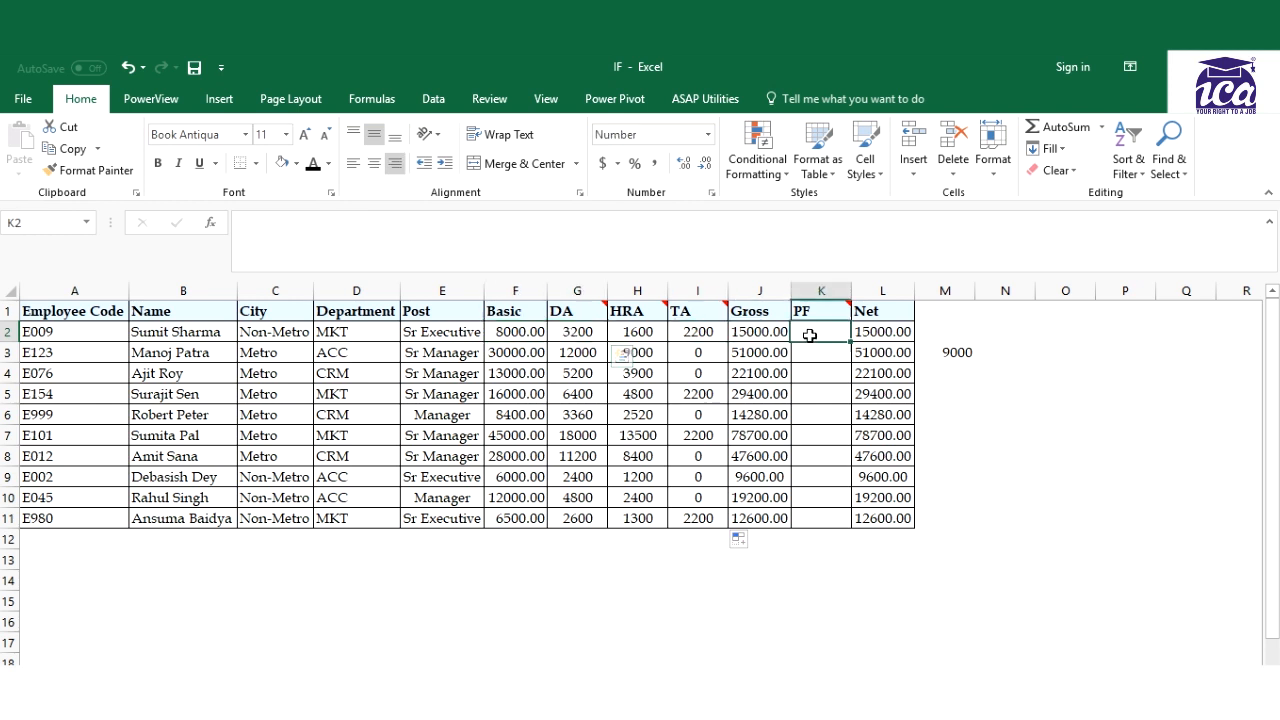
text(=)
key(Left)
key(Left)
key(Left)
key(Left)
key(Left)
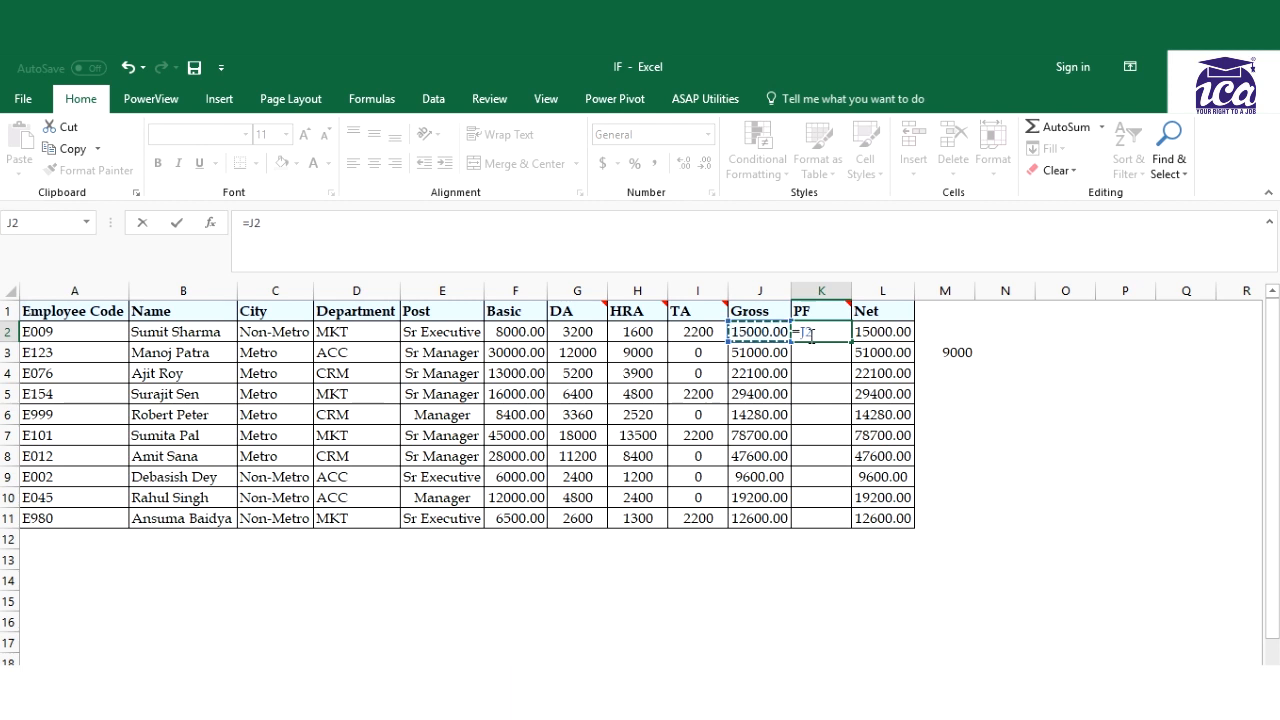
text(<=)
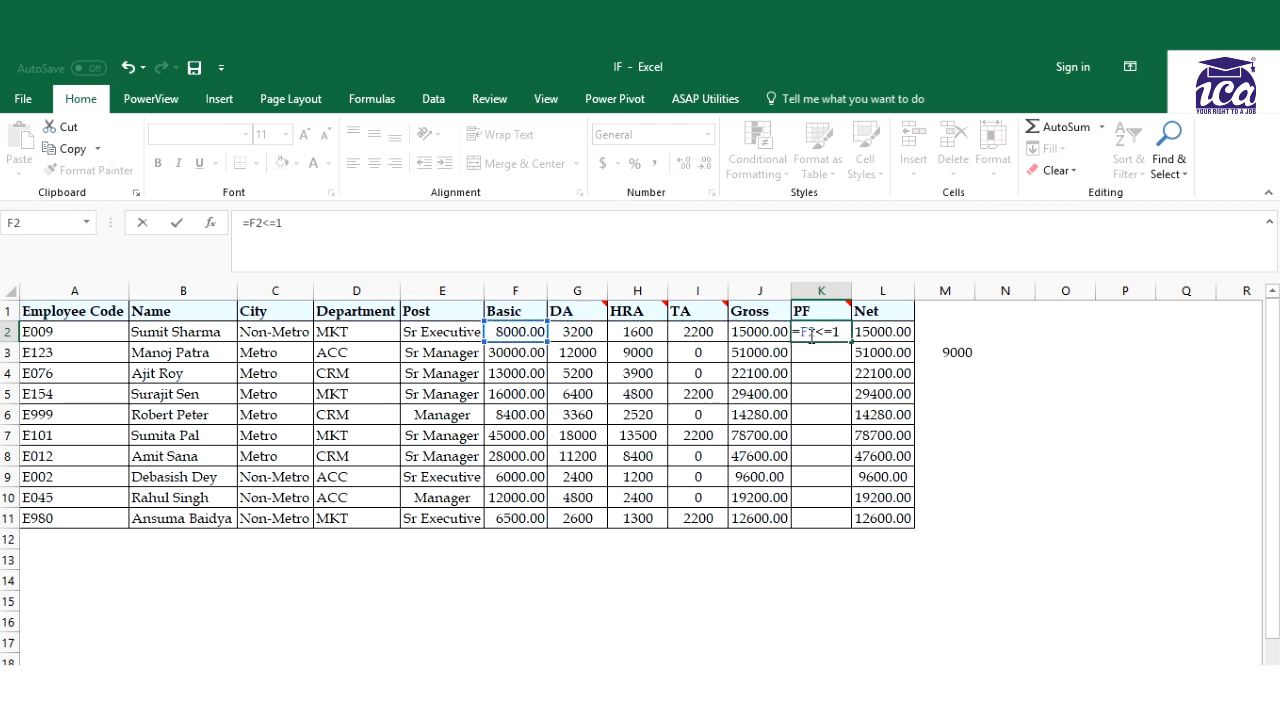
text(15000)
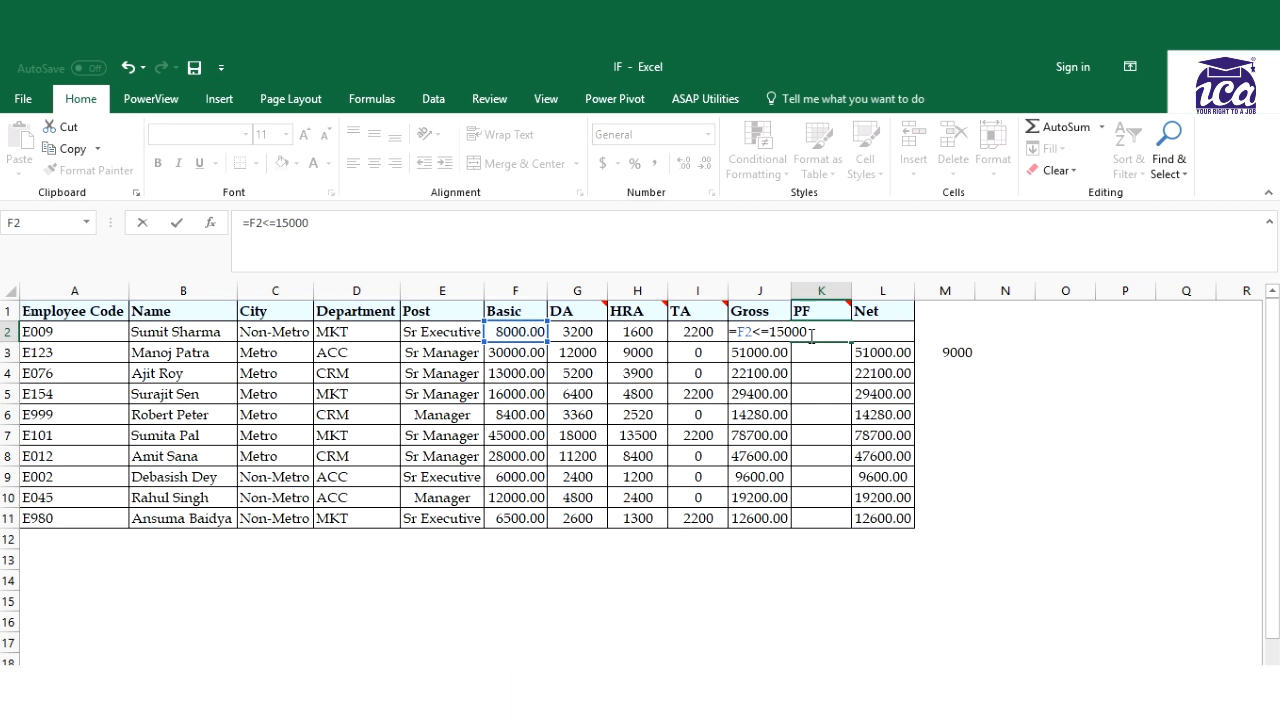
- Extend the K2 formula with (F2+G2)*12% if true and 0 if false, and try to enter it without a function name
text(,()
click(513, 333)
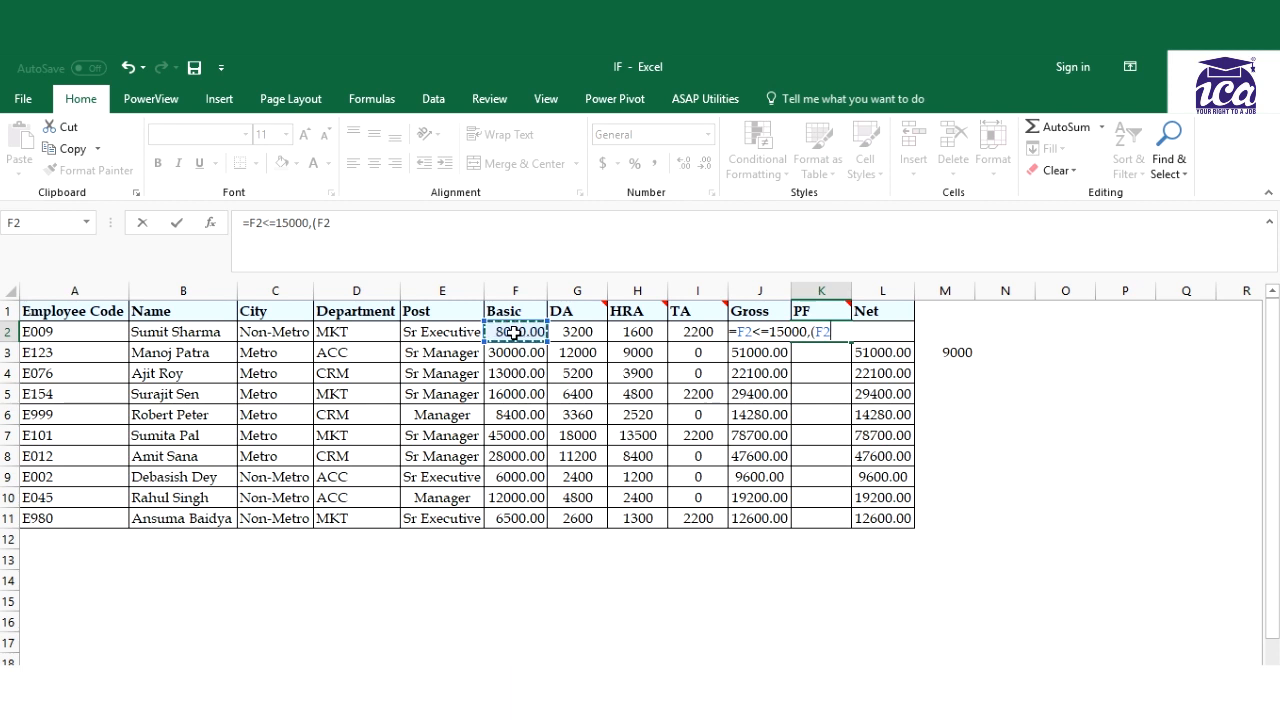
text(+)
click(579, 332)
text())
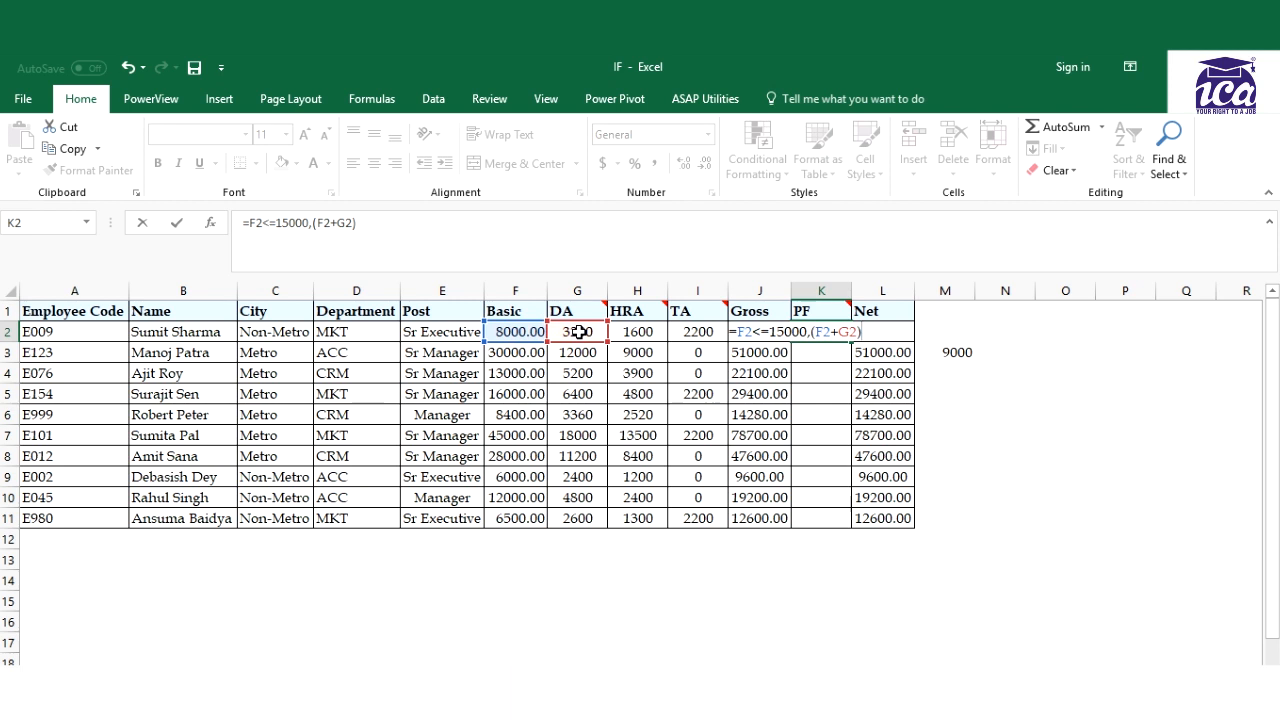
text(*12%,0))
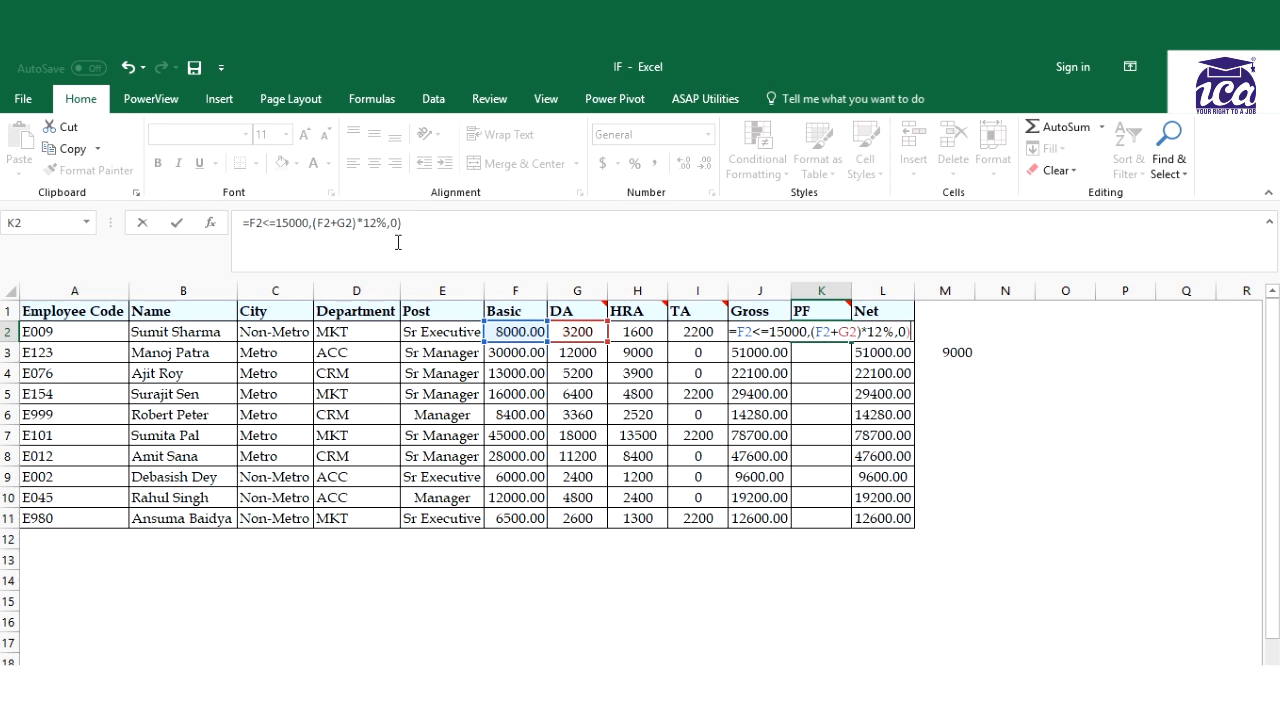
key(Return)
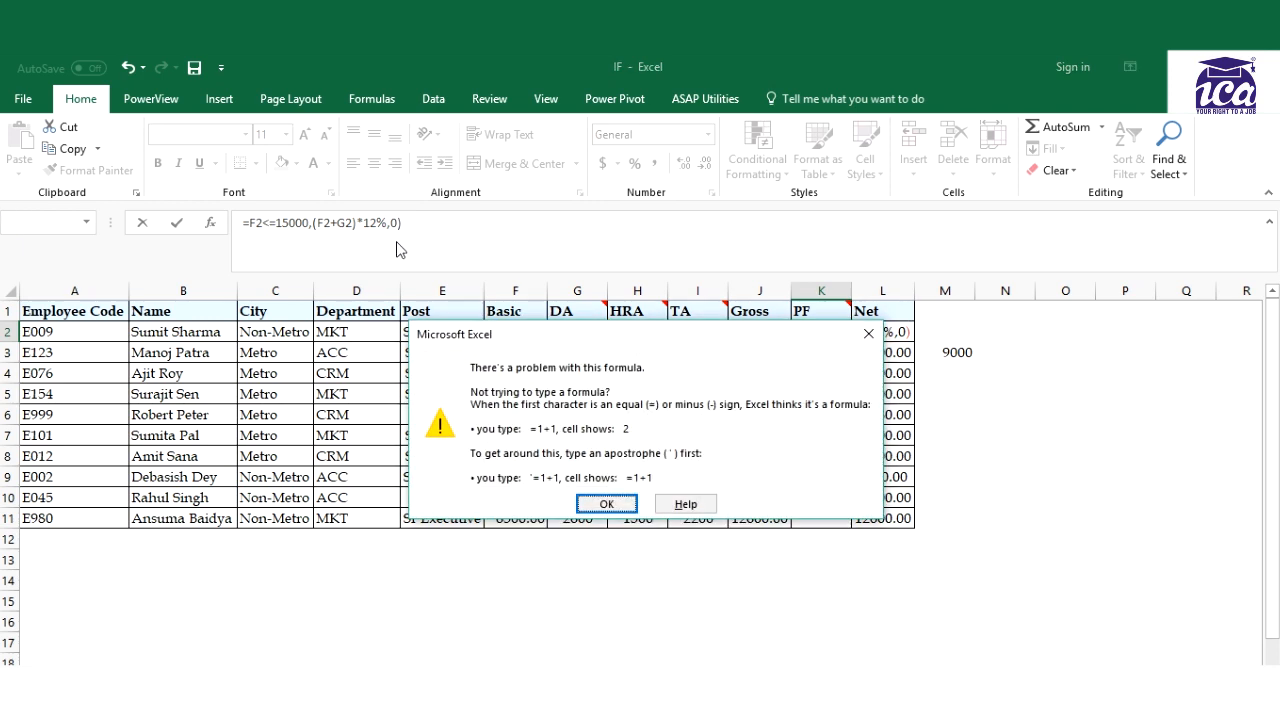
click(605, 505)
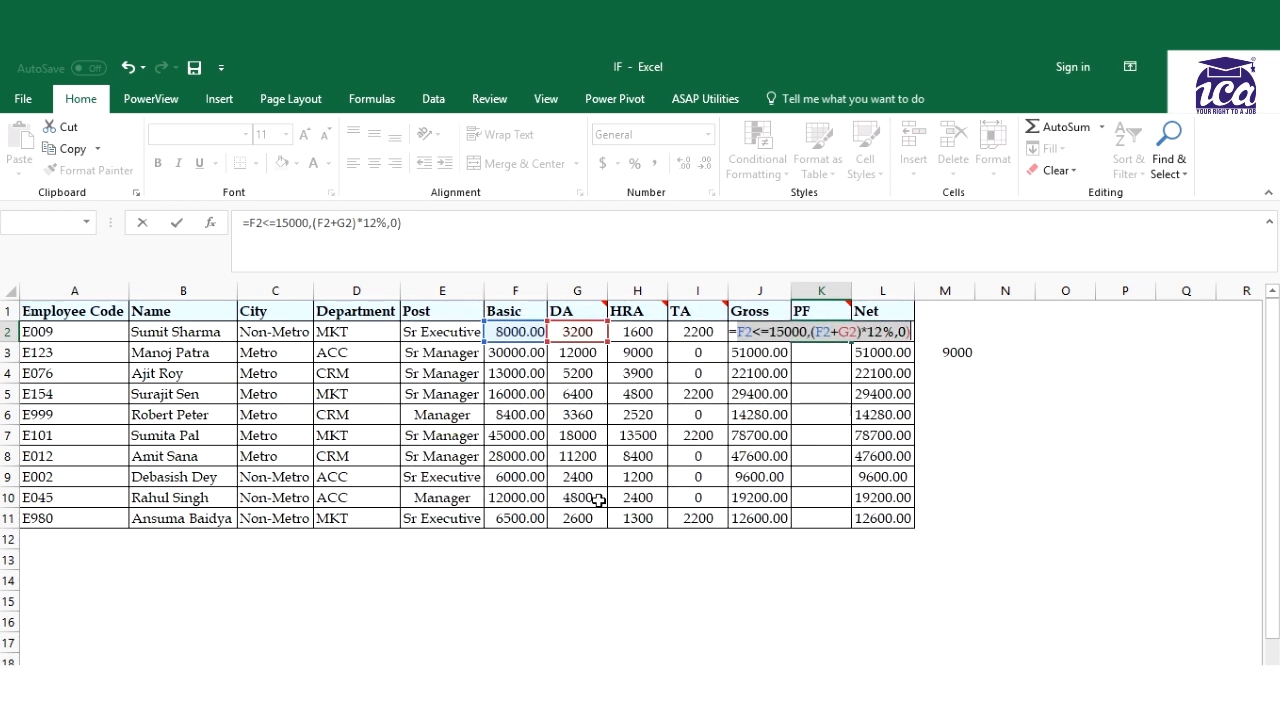
- Correct K2 to =IF(F2<=15000,(F2+G2)*12%,0) by inserting the IF function, and fill it down to K11
click(740, 334)
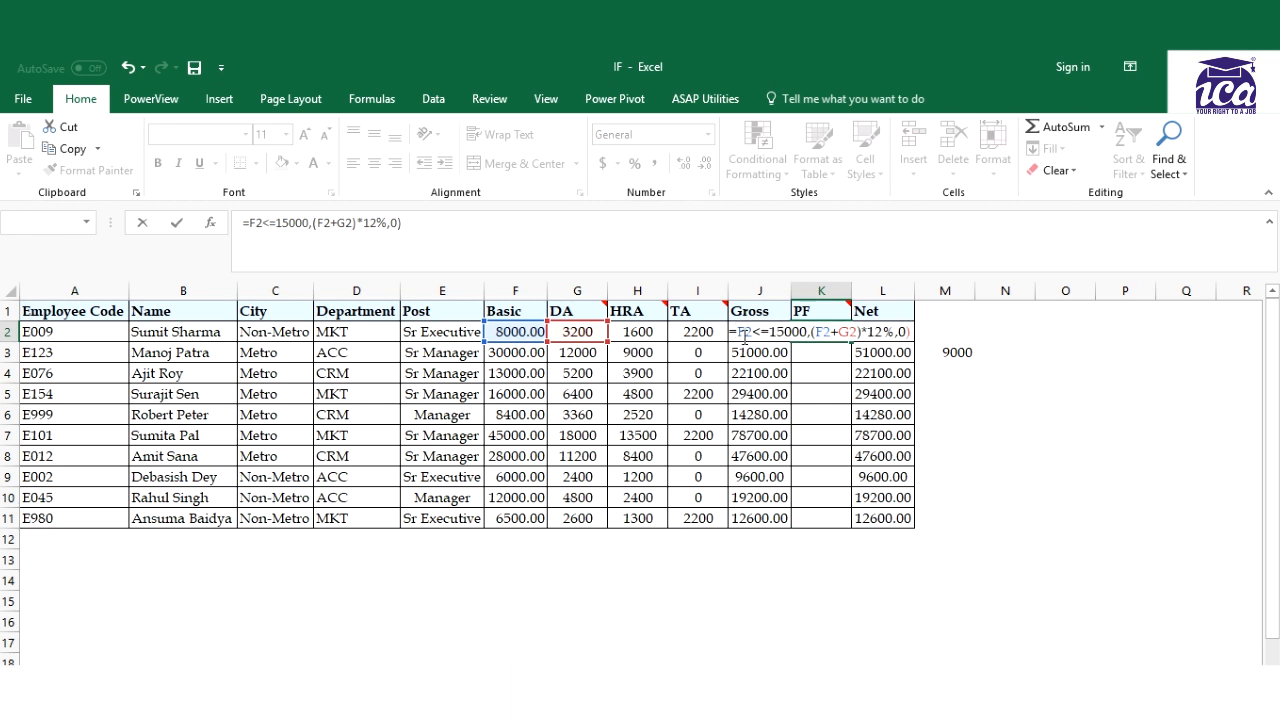
text(if)
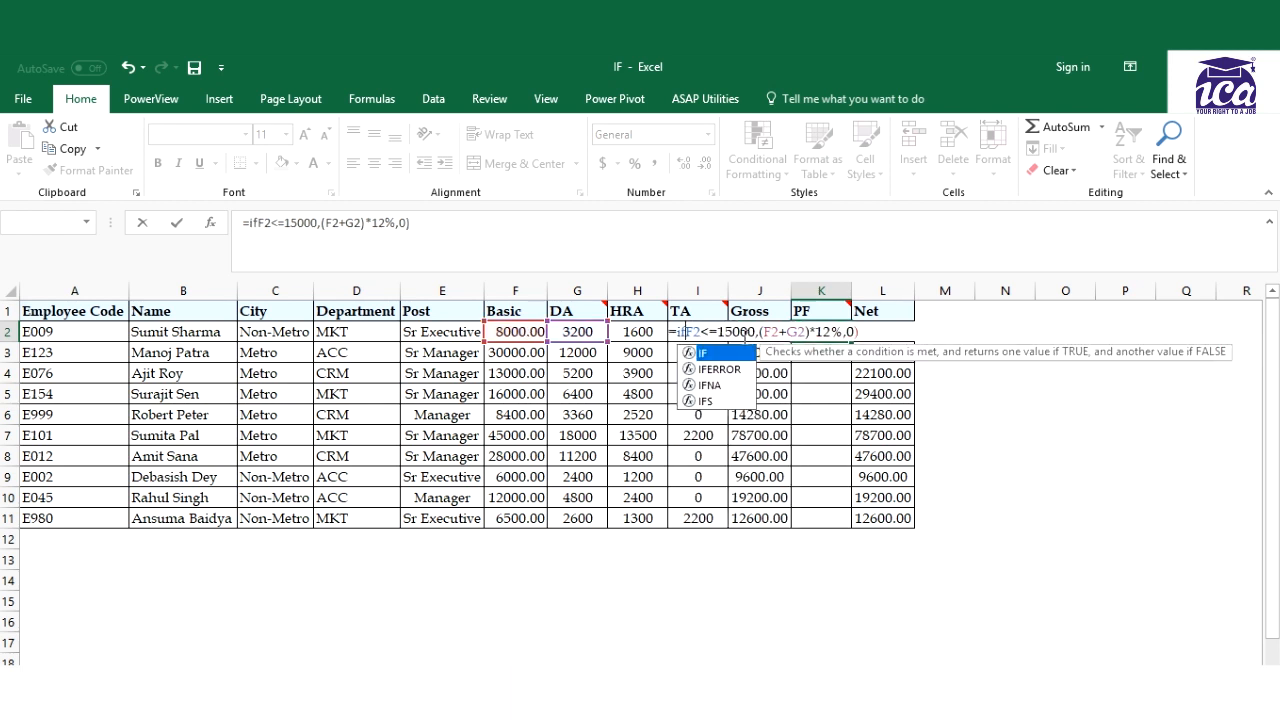
key(Tab)
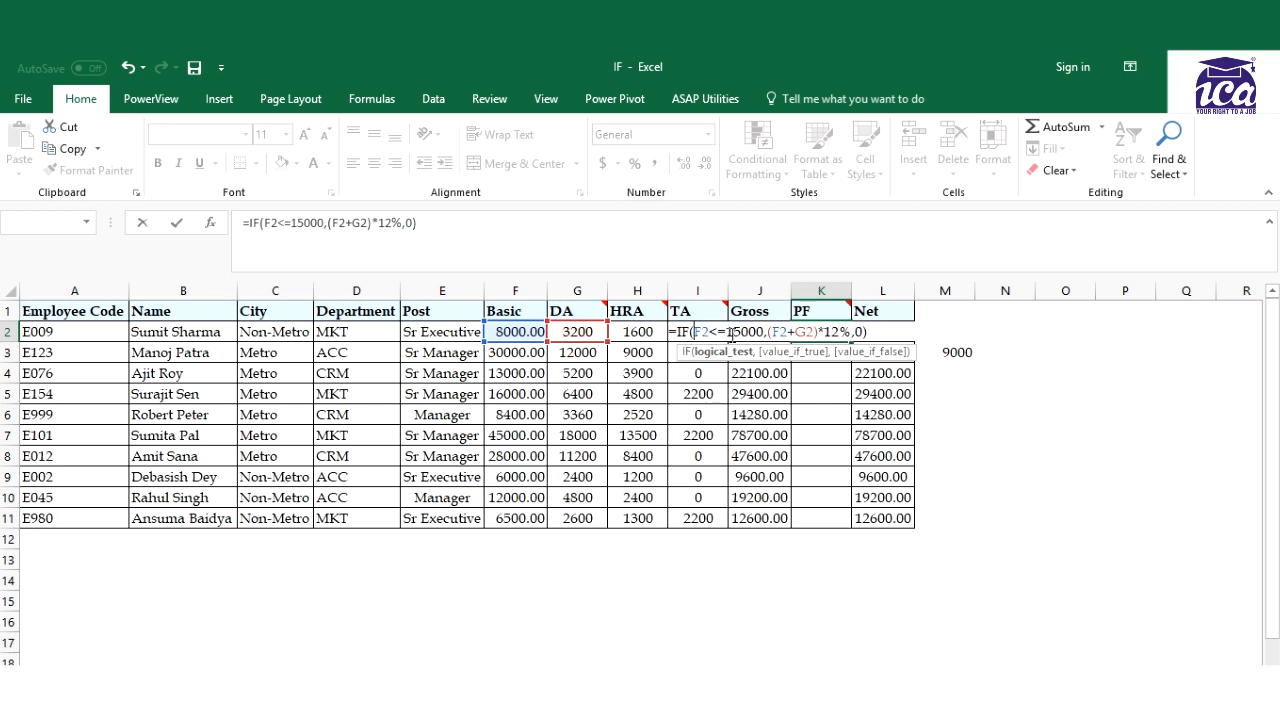
key(Return)
click(843, 335)
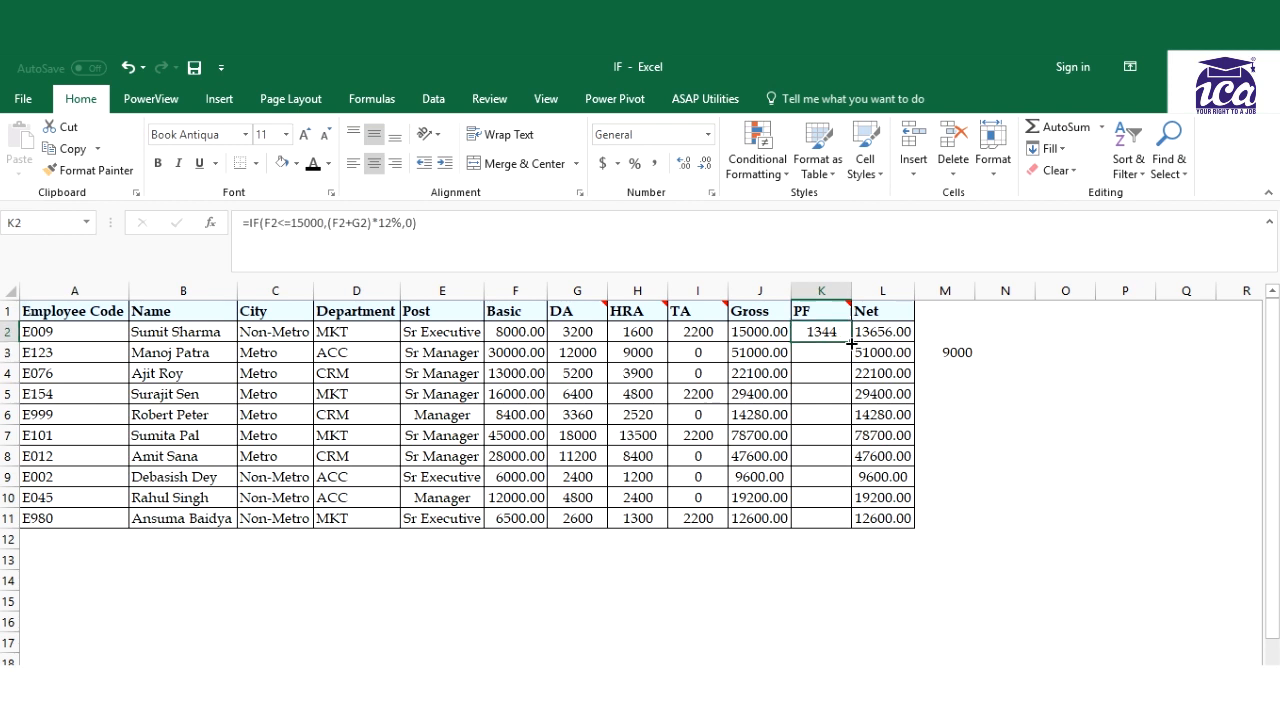
double_click(850, 343)
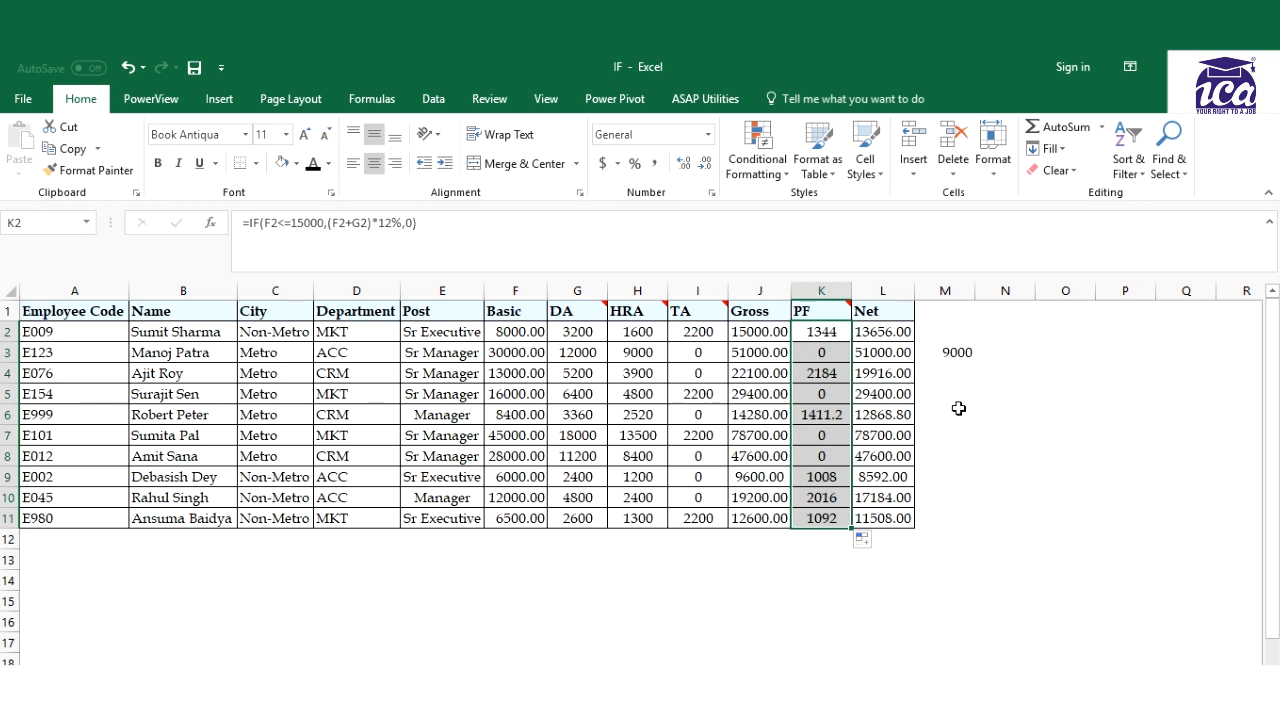
click(1006, 434)
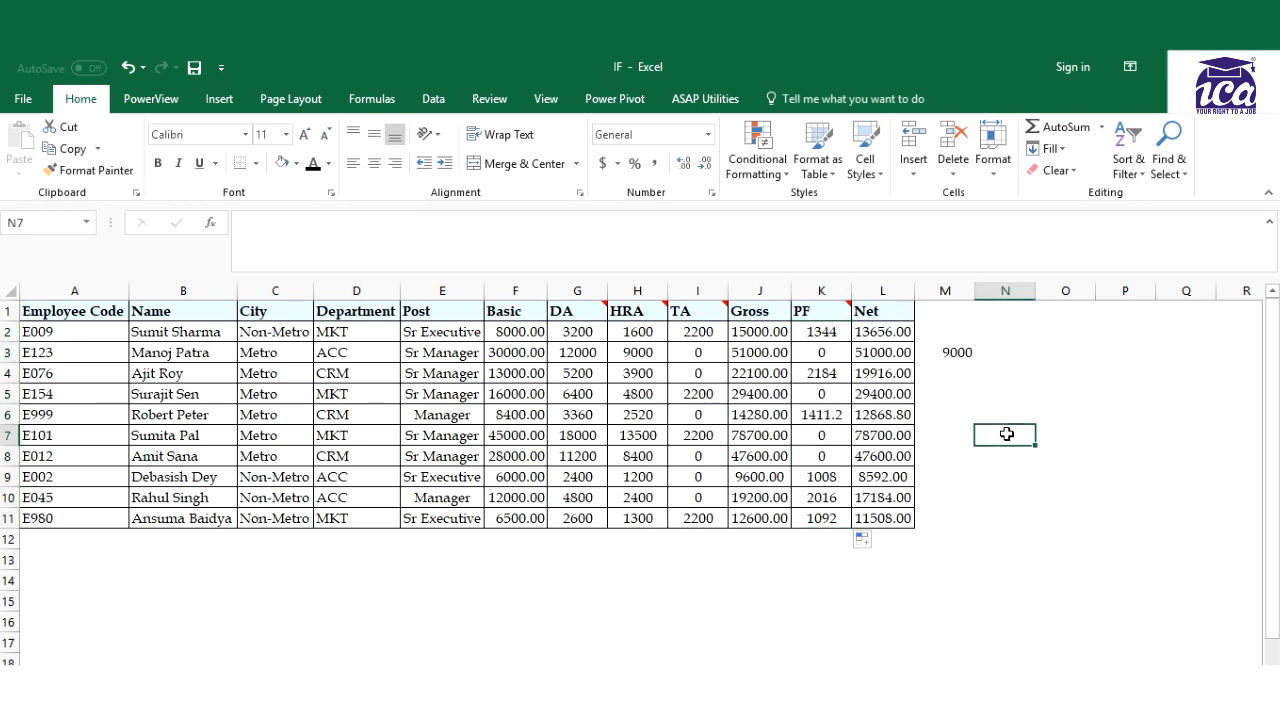